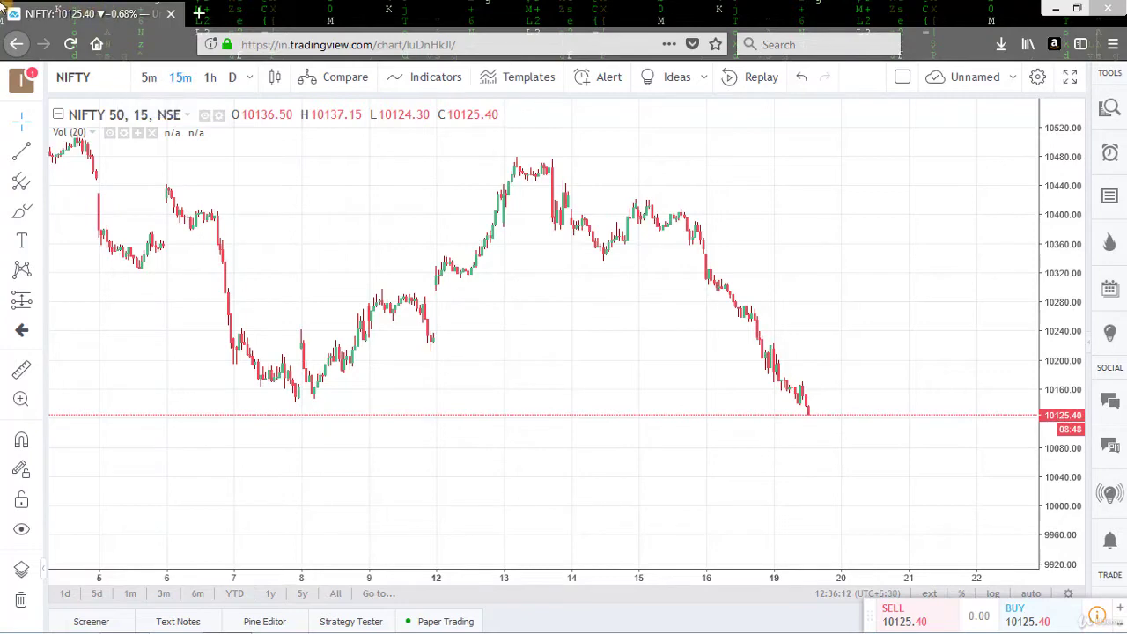
# - Change the NIFTY 50 chart interval from 15m to 1h
pyautogui.click(210, 76)
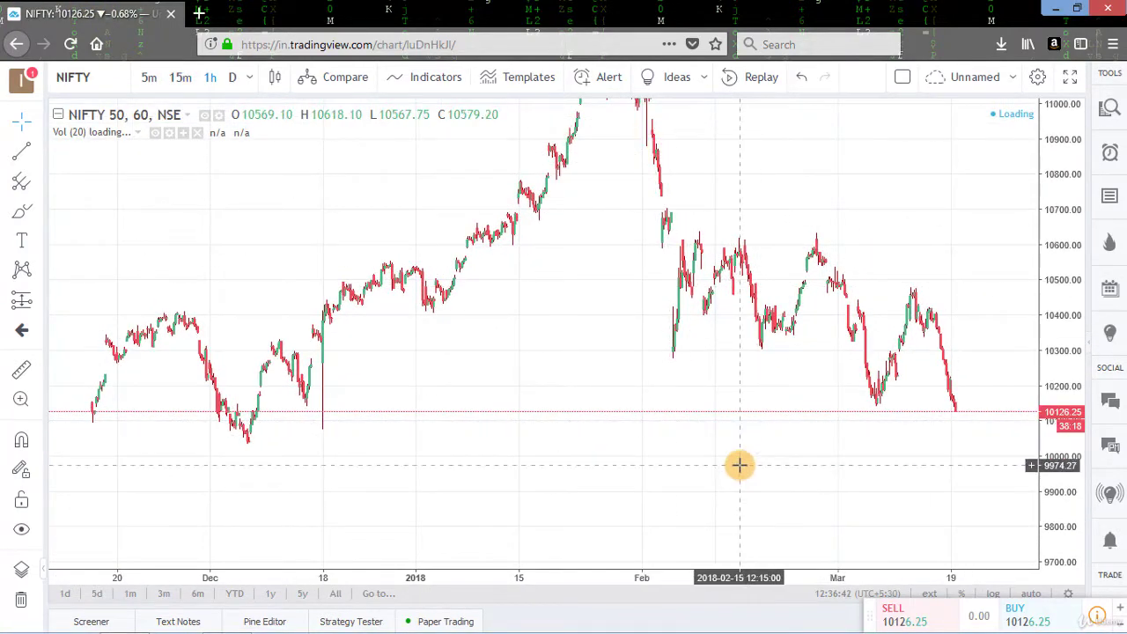
# - Draw horizontal lines for support at 10035.13 and resistance at 10409.64
pyautogui.click(38, 152)
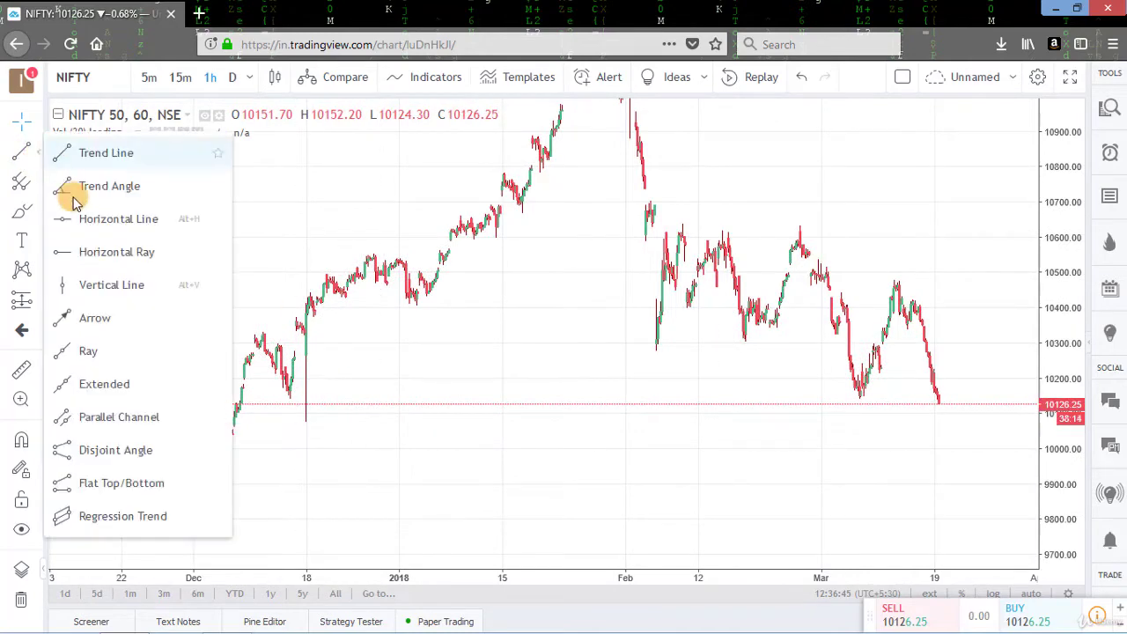
pyautogui.click(152, 224)
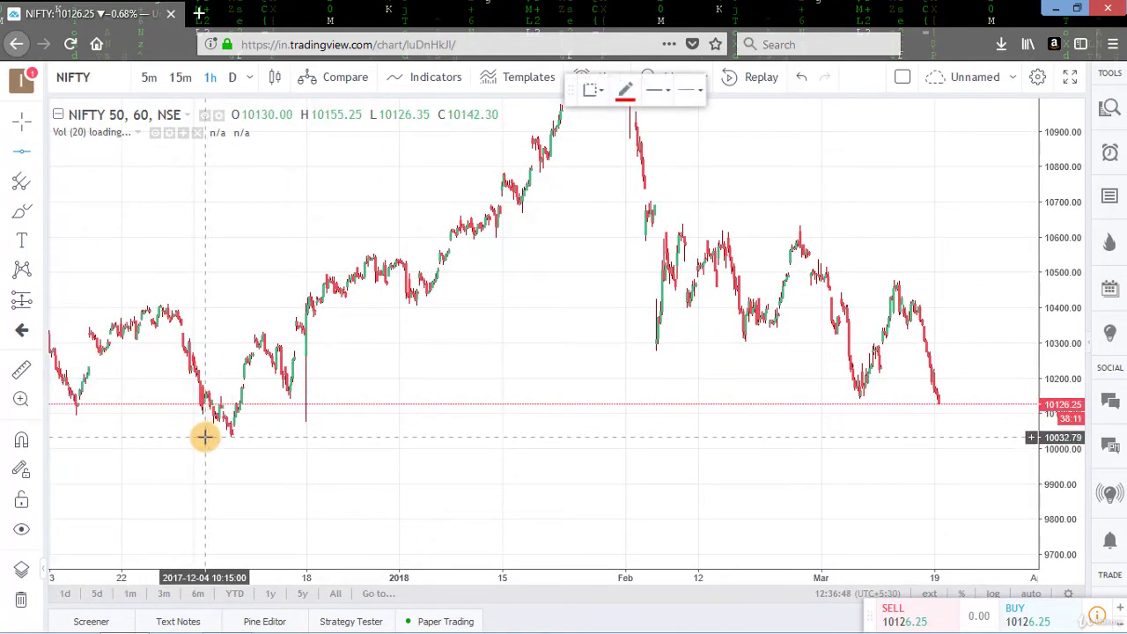
pyautogui.click(204, 435)
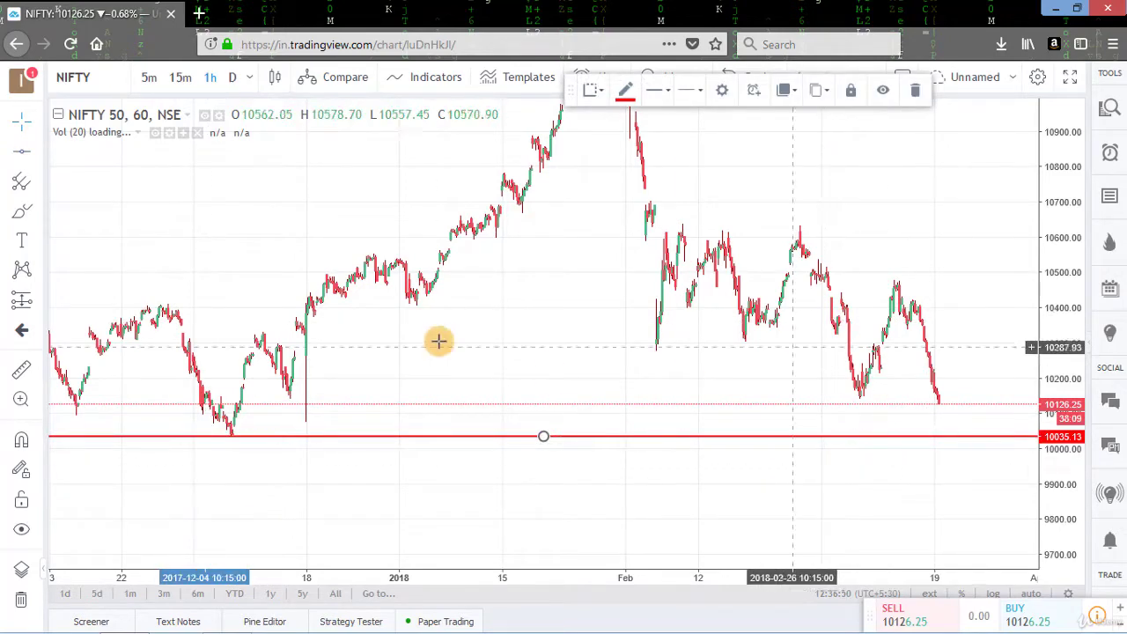
pyautogui.click(25, 154)
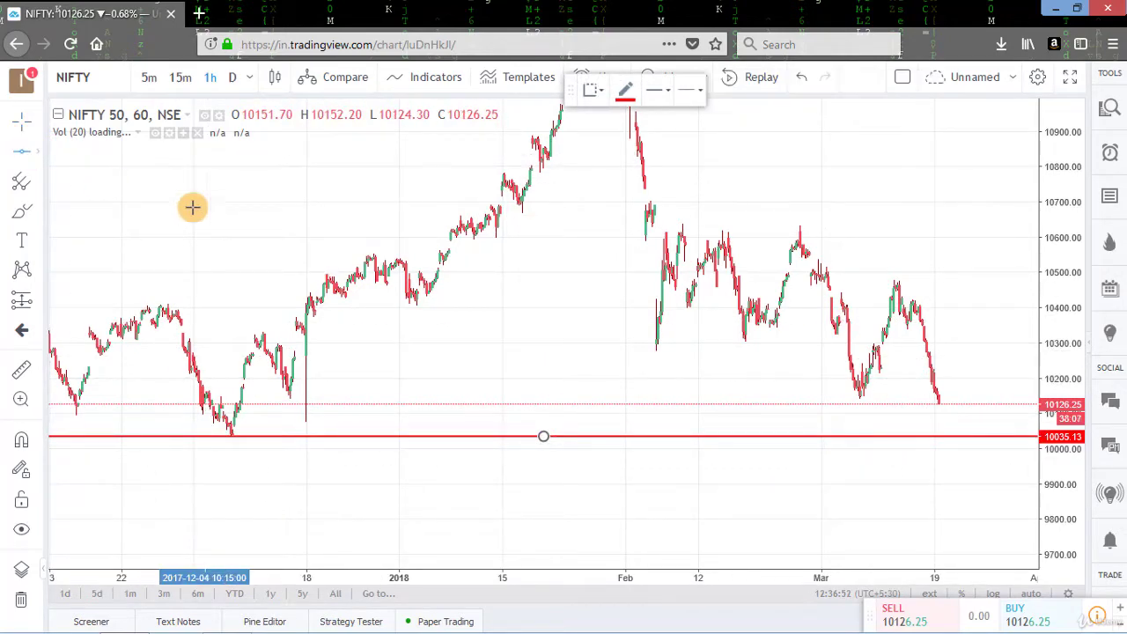
pyautogui.click(423, 304)
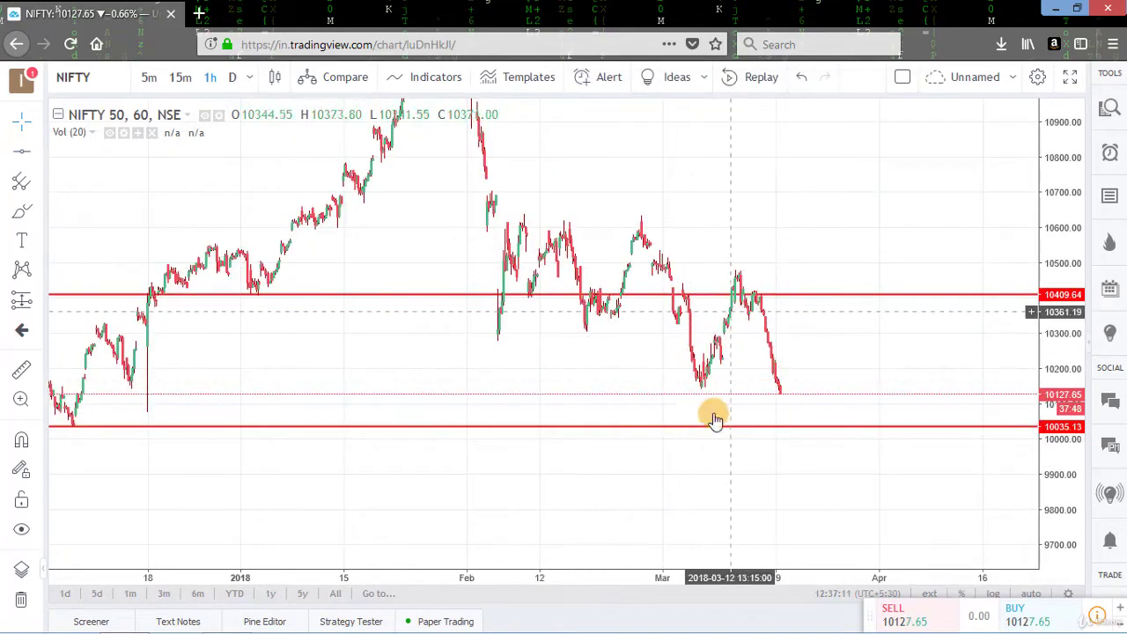
# - Zoom and pan to frame the March swing with both red lines visible
pyautogui.click(598, 546)
pyautogui.click(598, 546)
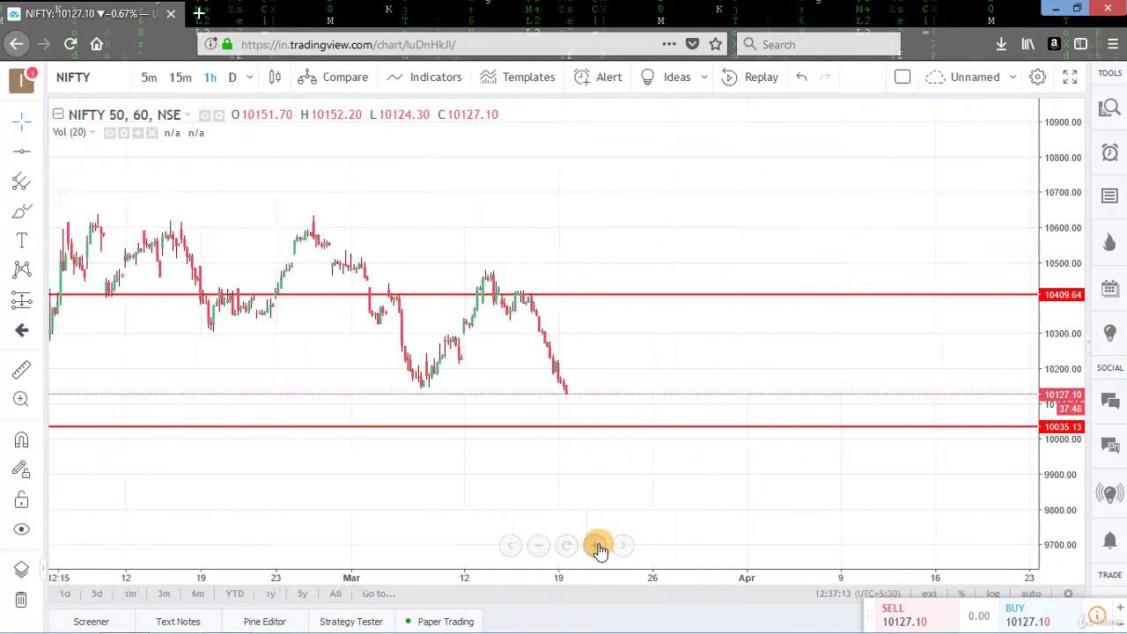
pyautogui.moveTo(1057, 454); pyautogui.dragTo(886, 385)
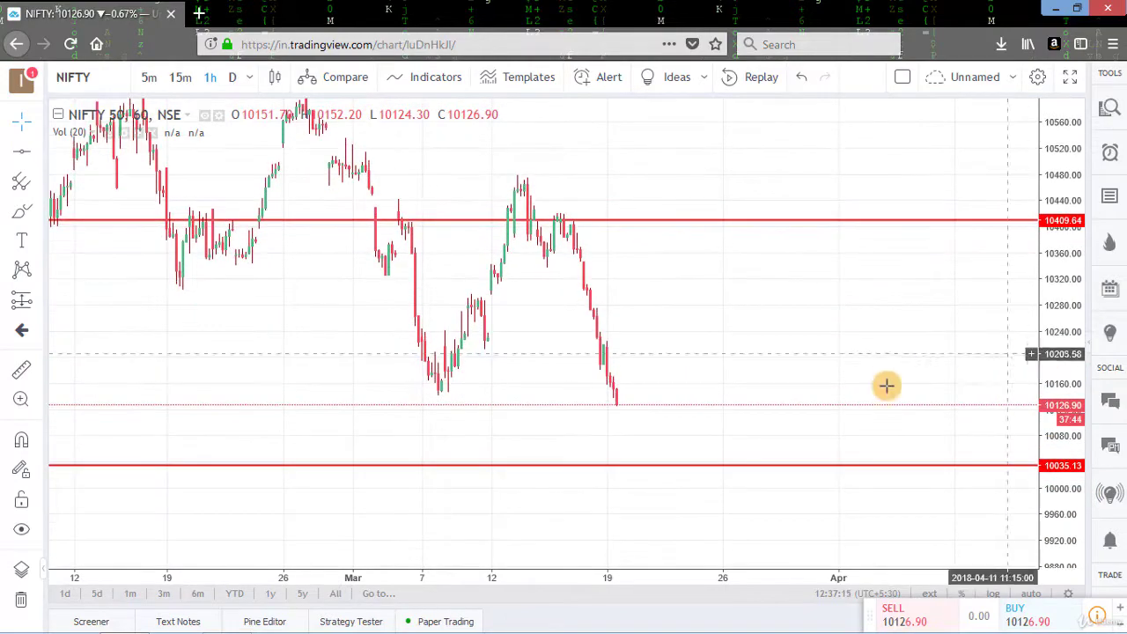
pyautogui.click(596, 546)
pyautogui.moveTo(521, 340); pyautogui.dragTo(881, 344)
pyautogui.moveTo(1063, 352); pyautogui.dragTo(1063, 369)
pyautogui.moveTo(779, 282); pyautogui.dragTo(807, 317)
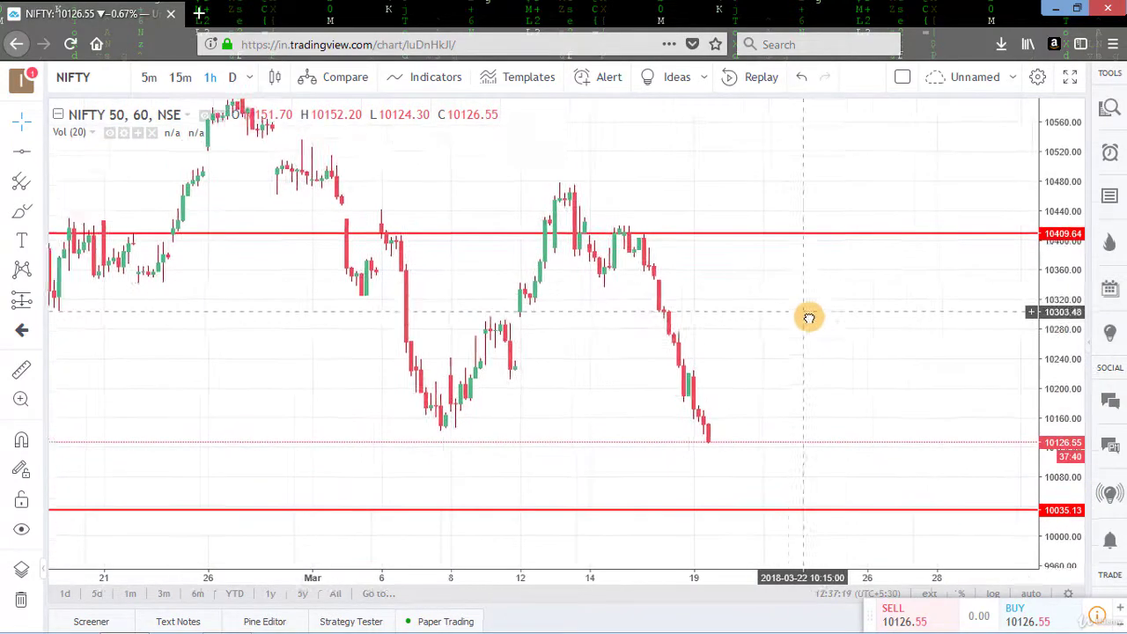
pyautogui.click(23, 181)
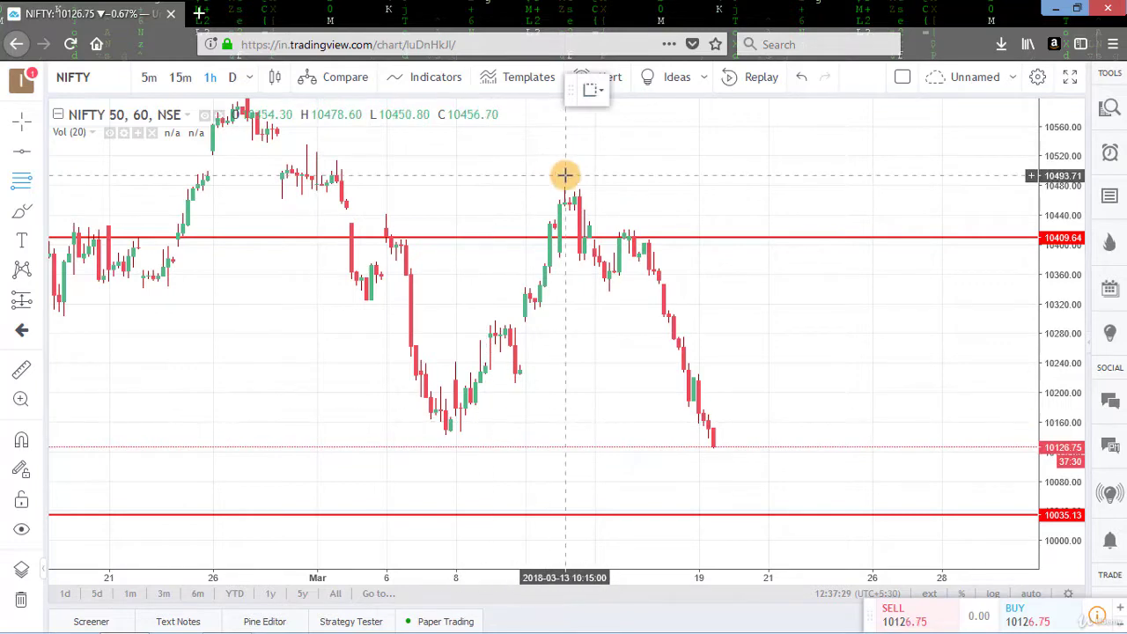
# - Draw a Fibonacci retracement from the 10478 high to the 10143 low and adjust the 10409 line
pyautogui.click(551, 187)
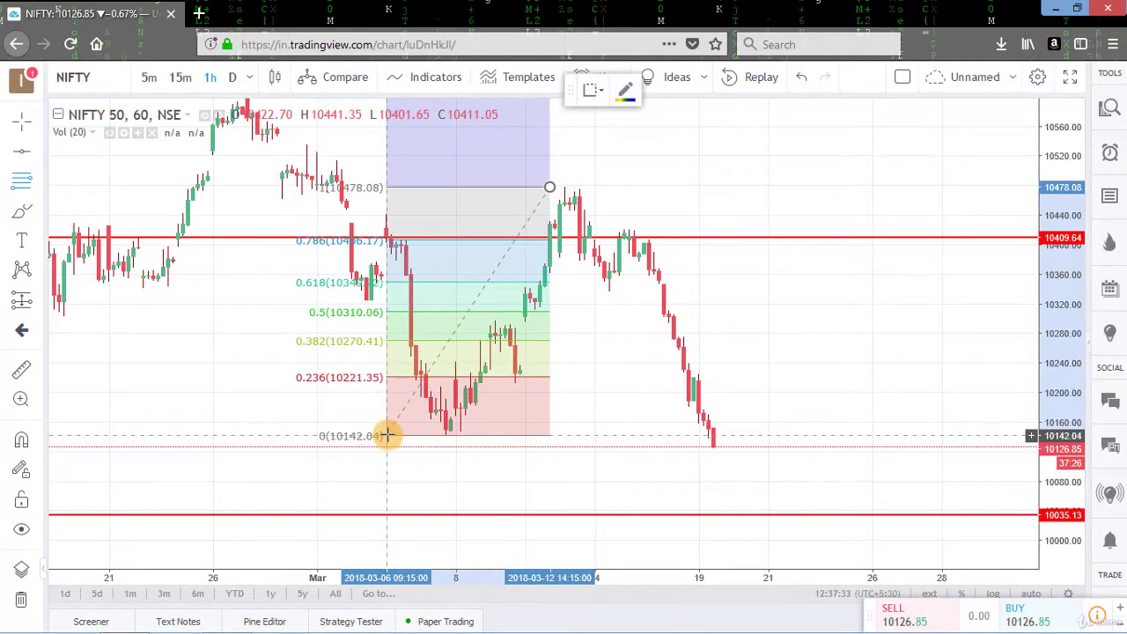
pyautogui.click(387, 435)
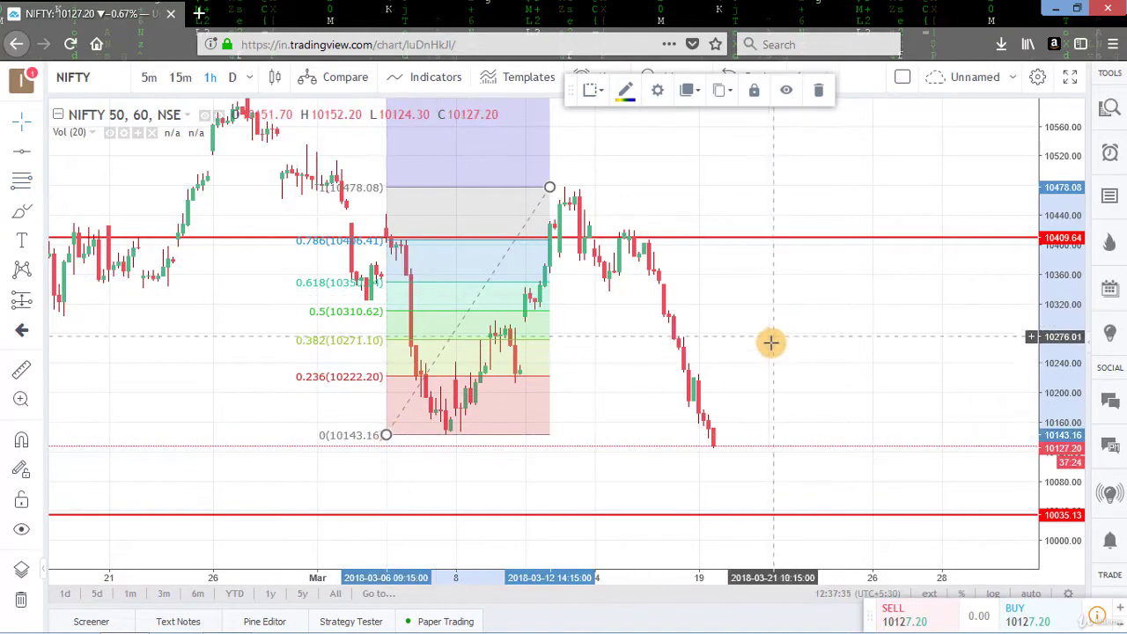
pyautogui.moveTo(833, 342); pyautogui.dragTo(898, 344)
pyautogui.moveTo(1060, 405); pyautogui.dragTo(996, 345)
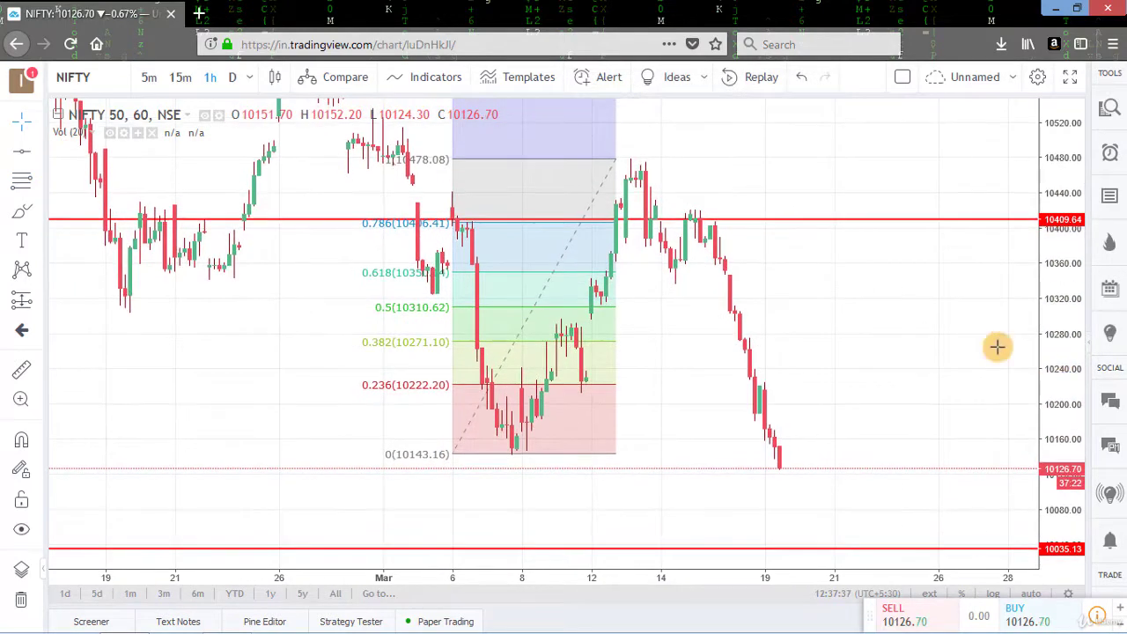
pyautogui.click(594, 551)
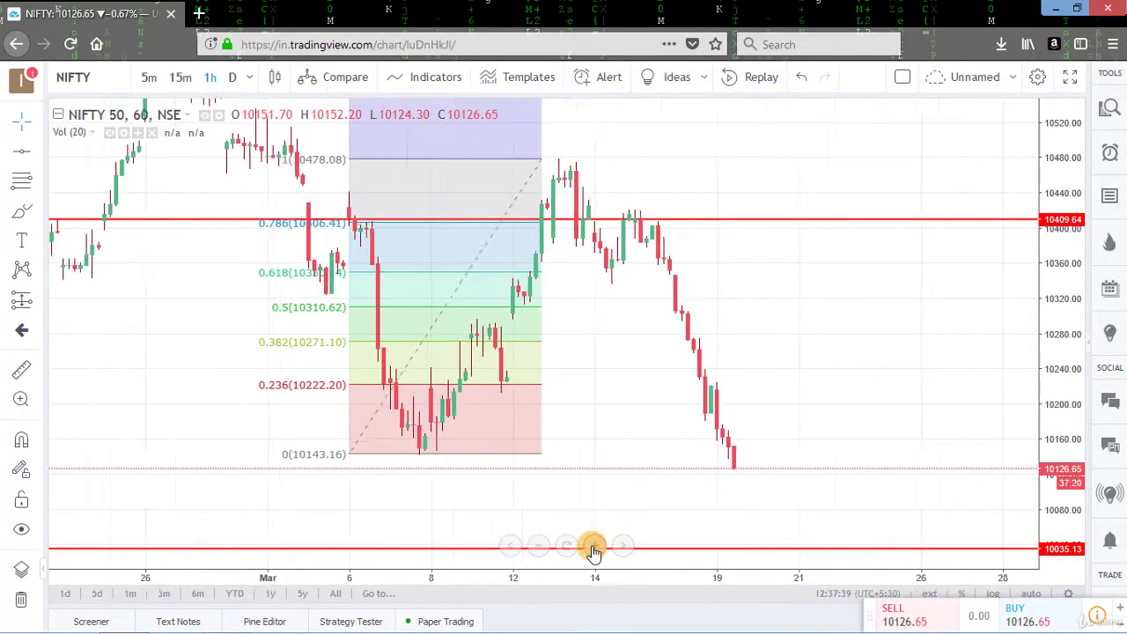
pyautogui.moveTo(642, 364); pyautogui.dragTo(896, 338)
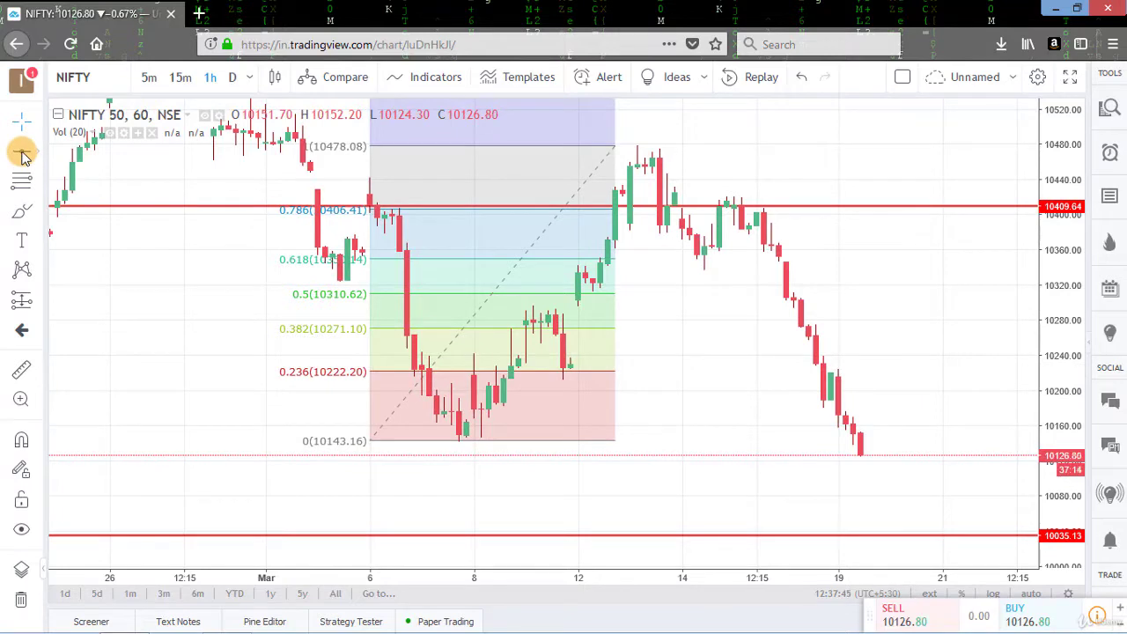
pyautogui.moveTo(438, 206); pyautogui.dragTo(440, 208)
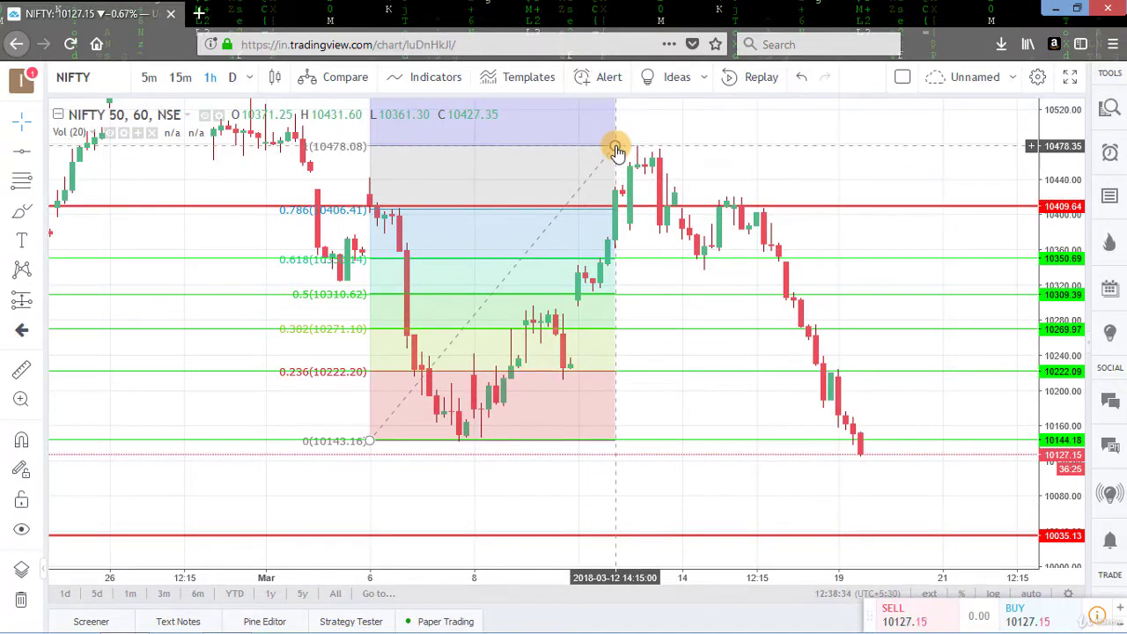
# - Delete the Fibonacci retracement, then show zoomed-out 15-minute bars
pyautogui.click(616, 148)
pyautogui.press('Delete')
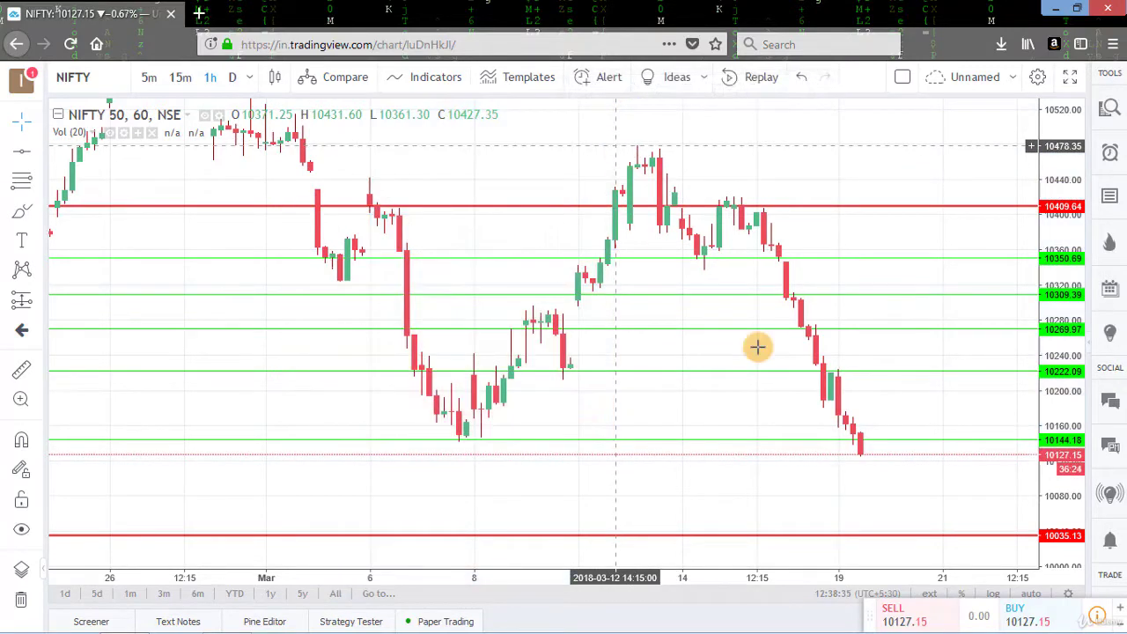
pyautogui.click(180, 78)
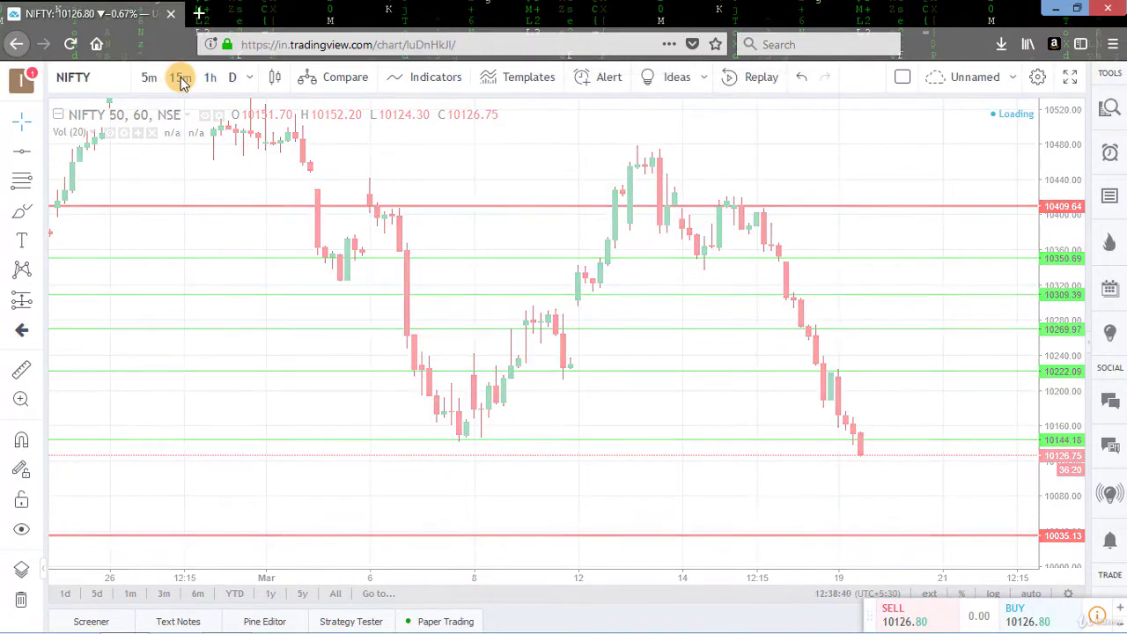
pyautogui.moveTo(597, 546)
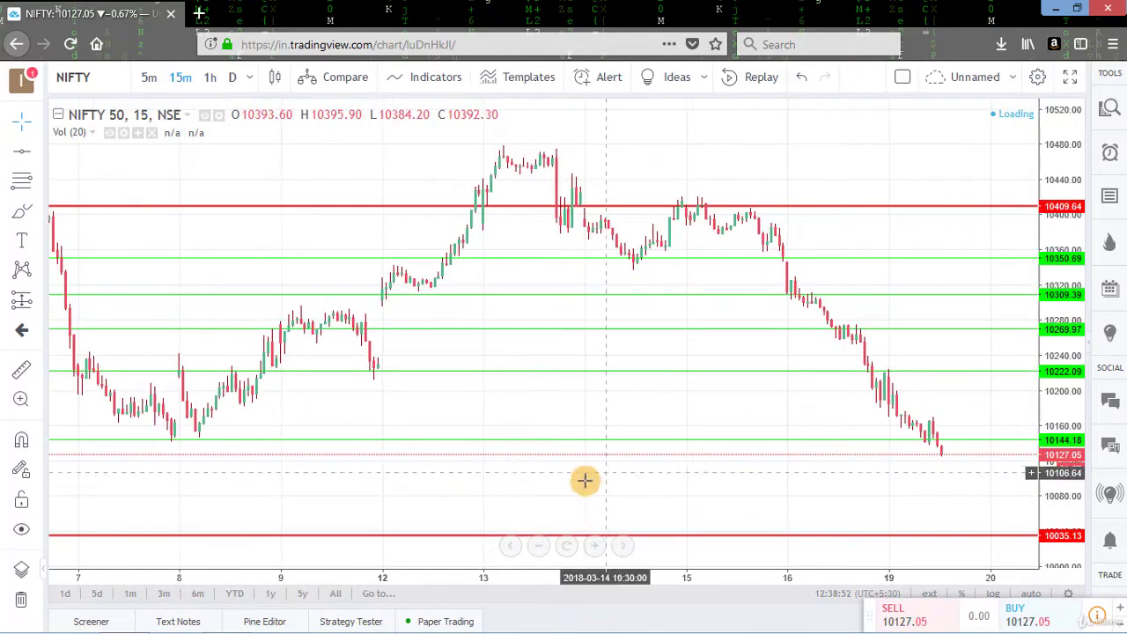
pyautogui.click(541, 550)
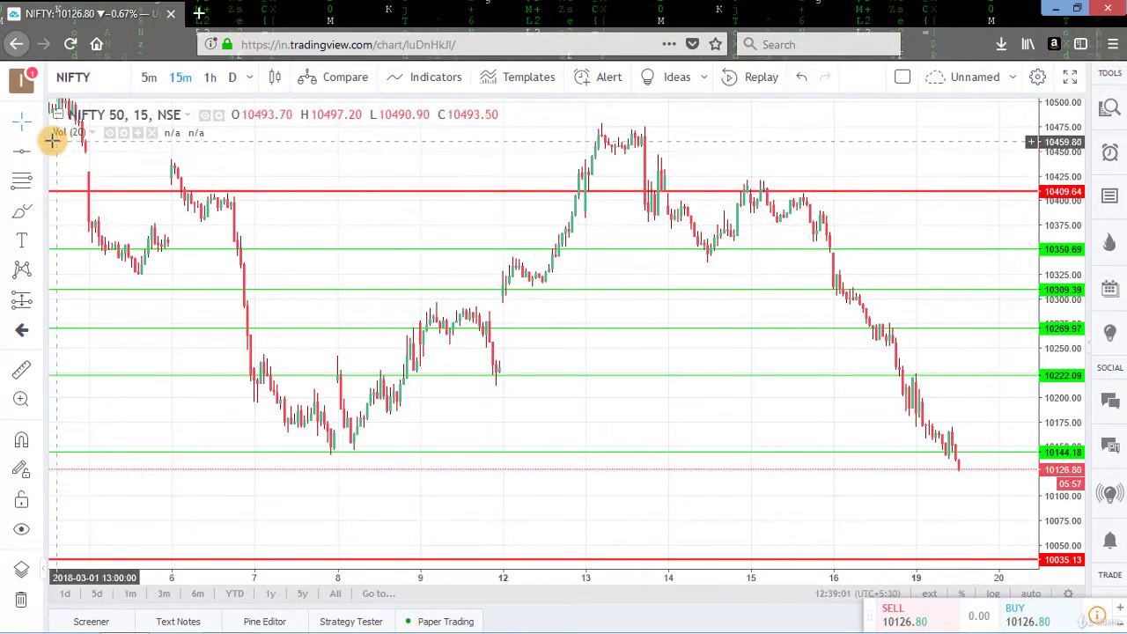
# - Draw a rising trend line from the March 12 low to about 10370 on March 19
pyautogui.click(22, 151)
pyautogui.click(501, 294)
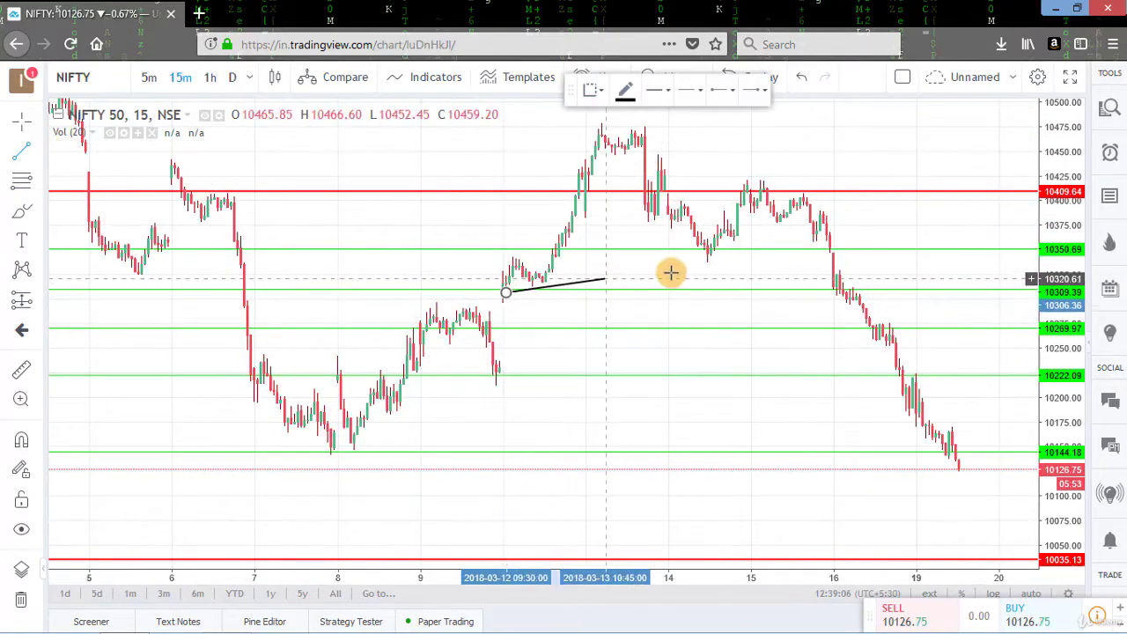
pyautogui.click(925, 230)
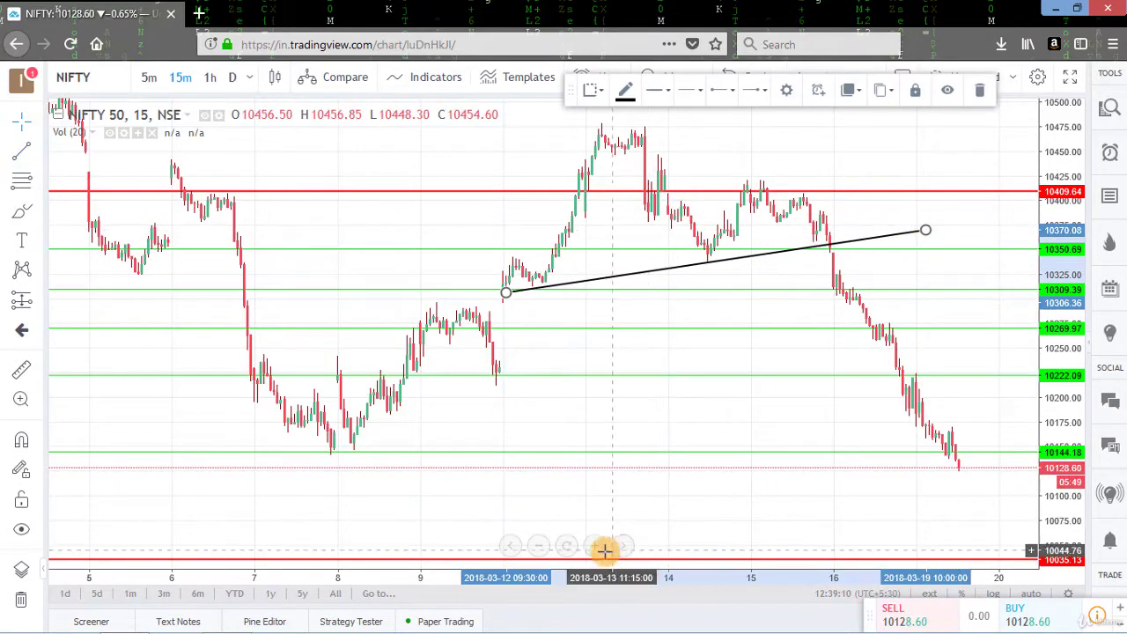
pyautogui.click(594, 547)
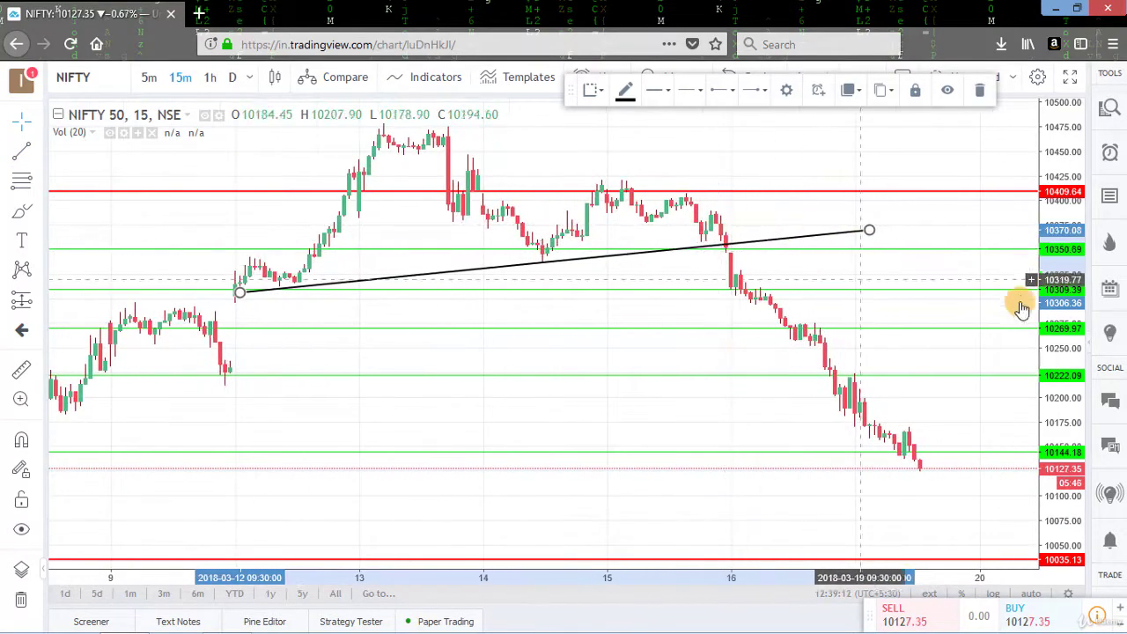
pyautogui.moveTo(1057, 308); pyautogui.dragTo(1057, 379)
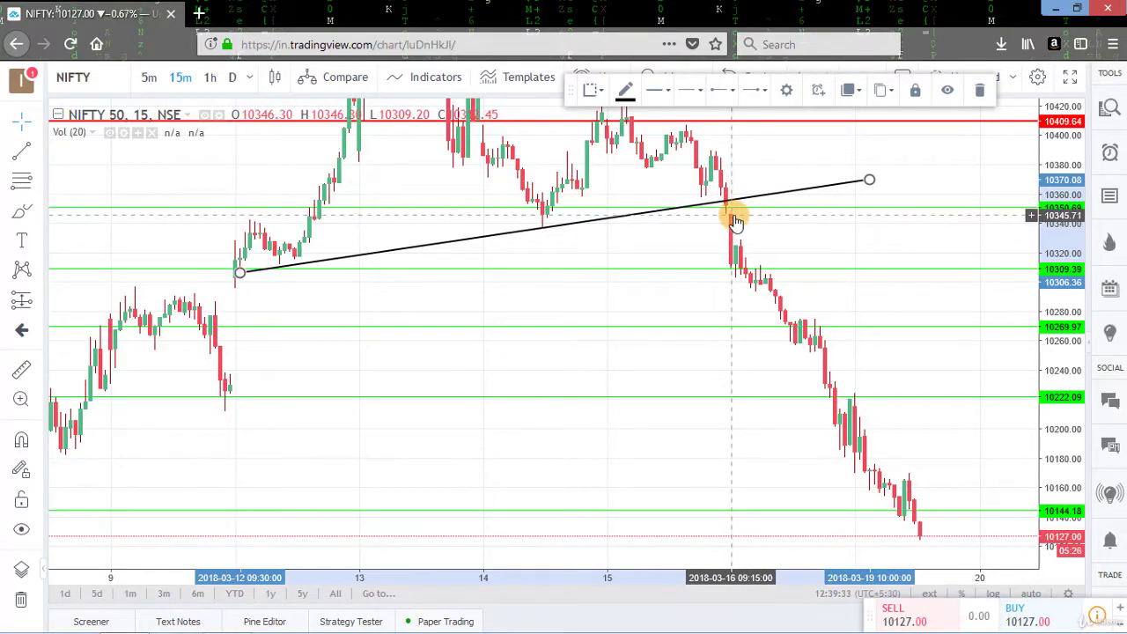
pyautogui.click(697, 237)
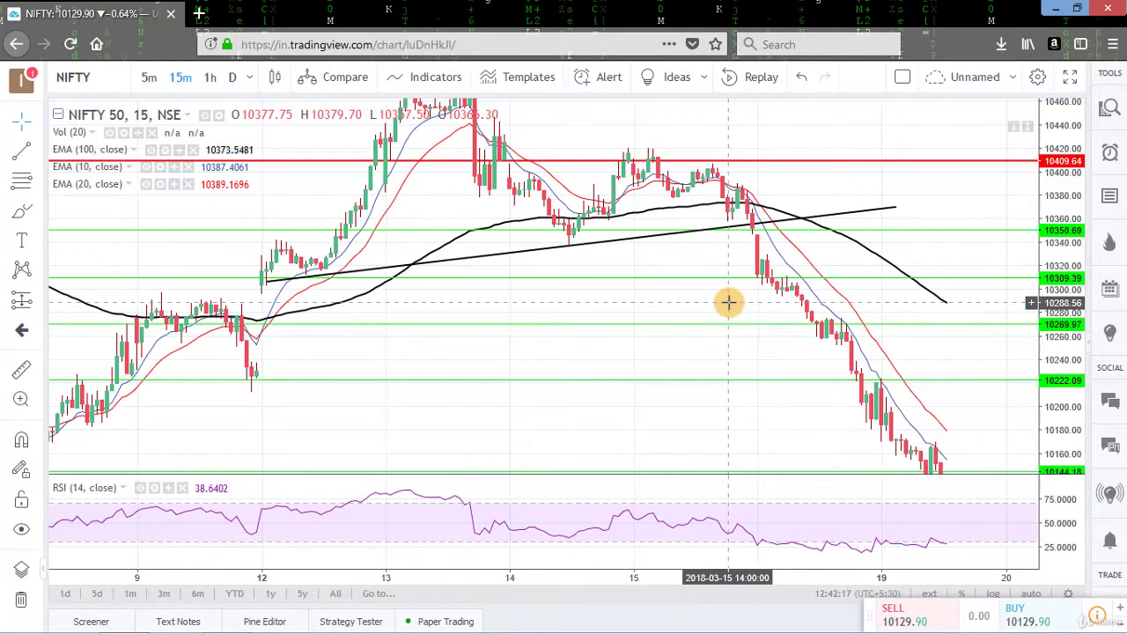
# - Pan across the full decline, then set the NIFTY 50 chart to 5m candles
pyautogui.moveTo(566, 294); pyautogui.dragTo(558, 317)
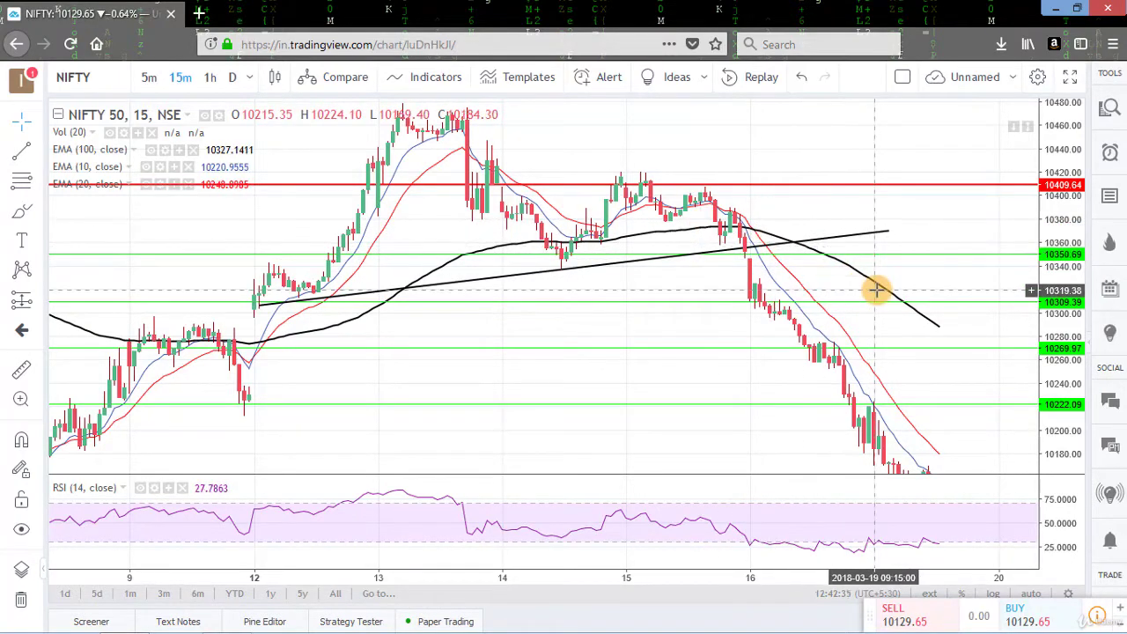
pyautogui.click(149, 76)
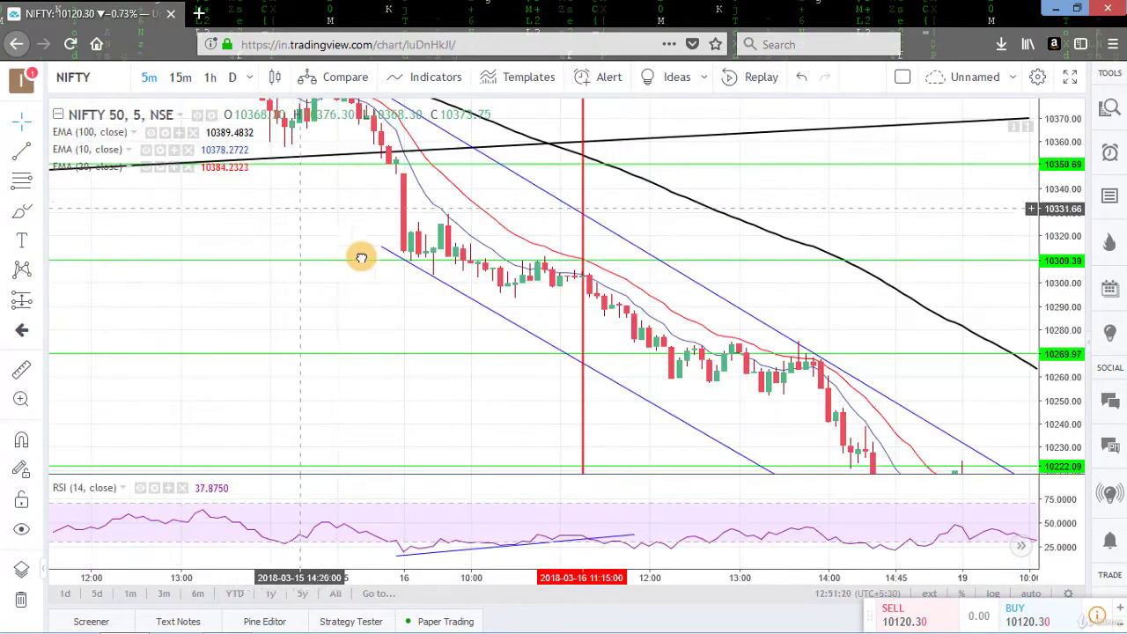
# - Rescale, pan and zoom to enlarge the March 16 candles around the red vertical line
pyautogui.moveTo(1043, 388); pyautogui.dragTo(1074, 290)
pyautogui.moveTo(452, 227); pyautogui.dragTo(445, 311)
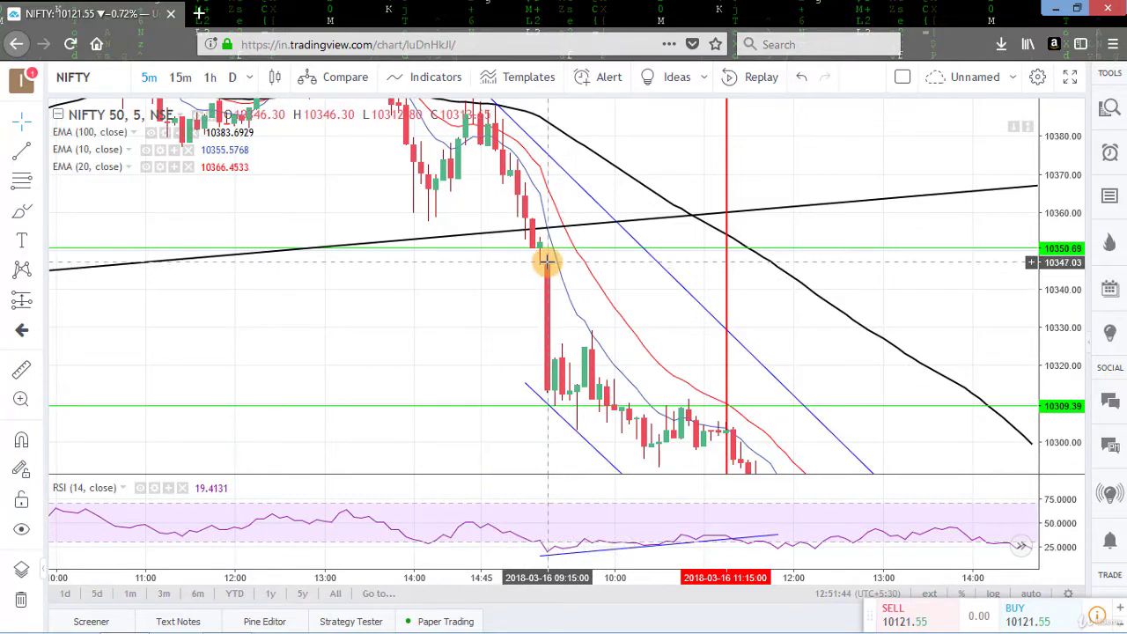
pyautogui.moveTo(478, 340); pyautogui.dragTo(549, 188)
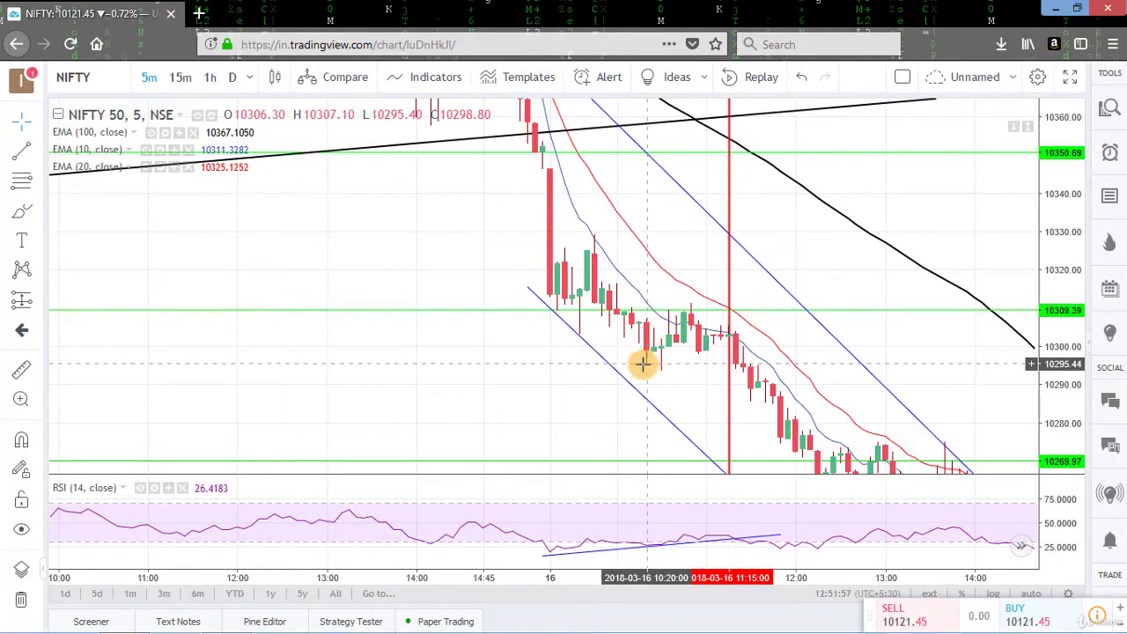
pyautogui.scroll(3, 649, 366)
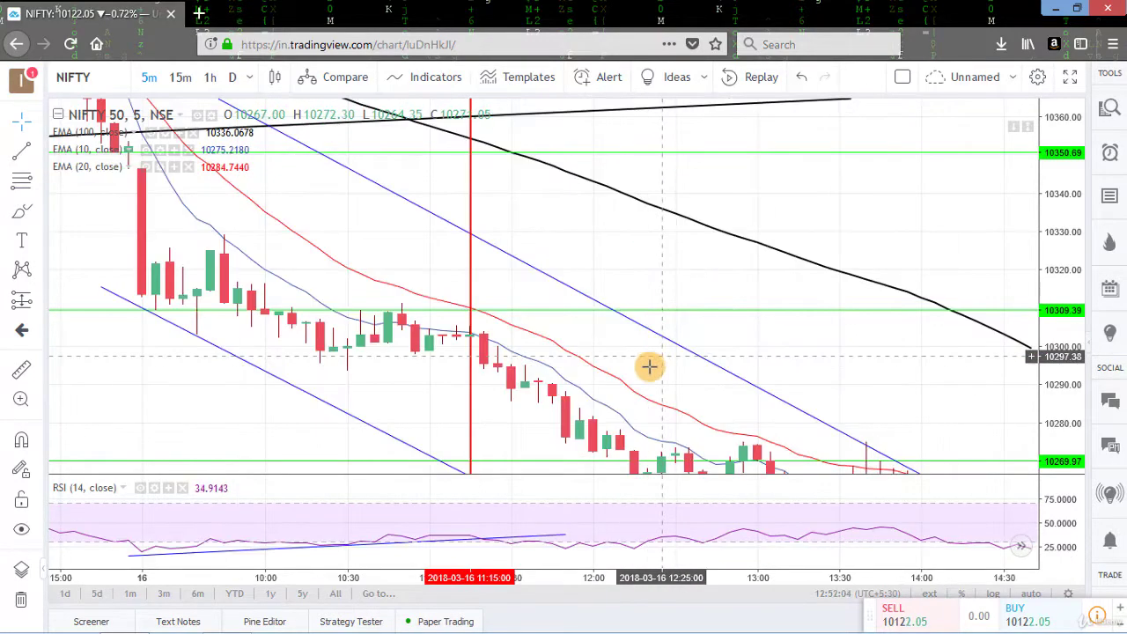
pyautogui.moveTo(649, 366); pyautogui.dragTo(931, 325)
pyautogui.moveTo(1046, 382); pyautogui.dragTo(609, 337)
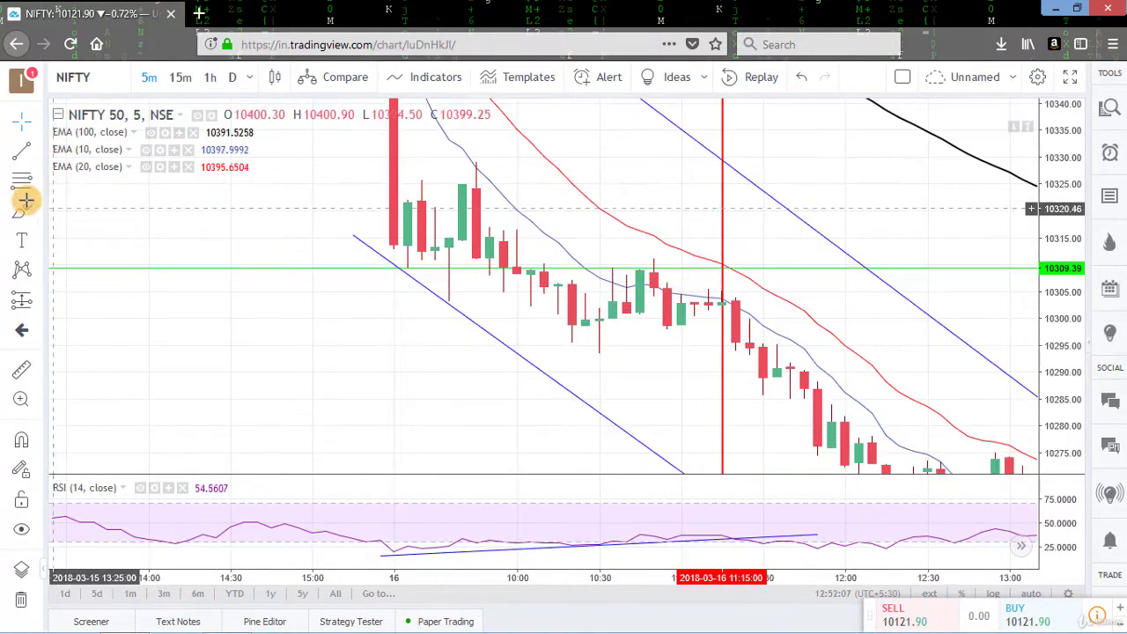
# - Draw a short blue line at about 10298 across the March 16 10:15–11:45 consolidation
pyautogui.click(22, 151)
pyautogui.click(557, 326)
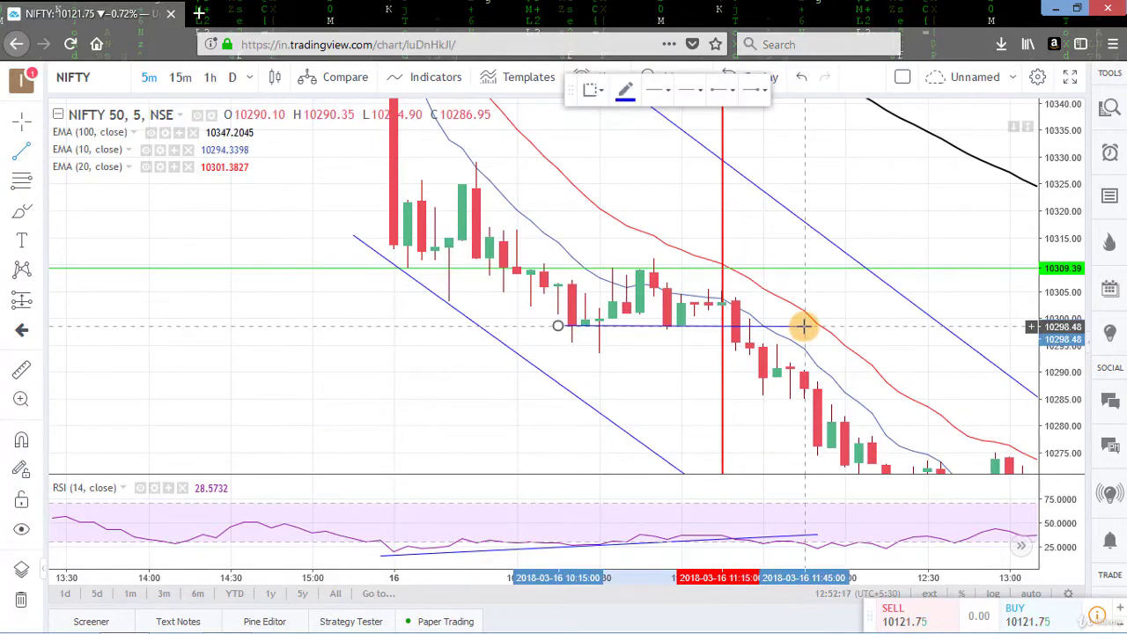
pyautogui.click(804, 326)
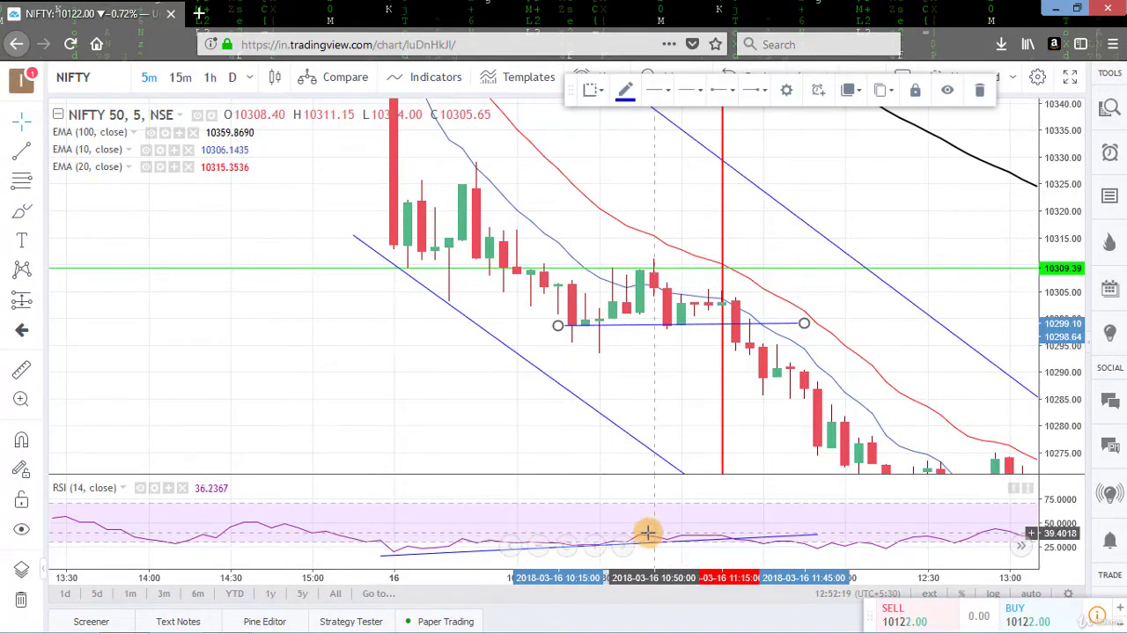
pyautogui.scroll(-2, 537, 546)
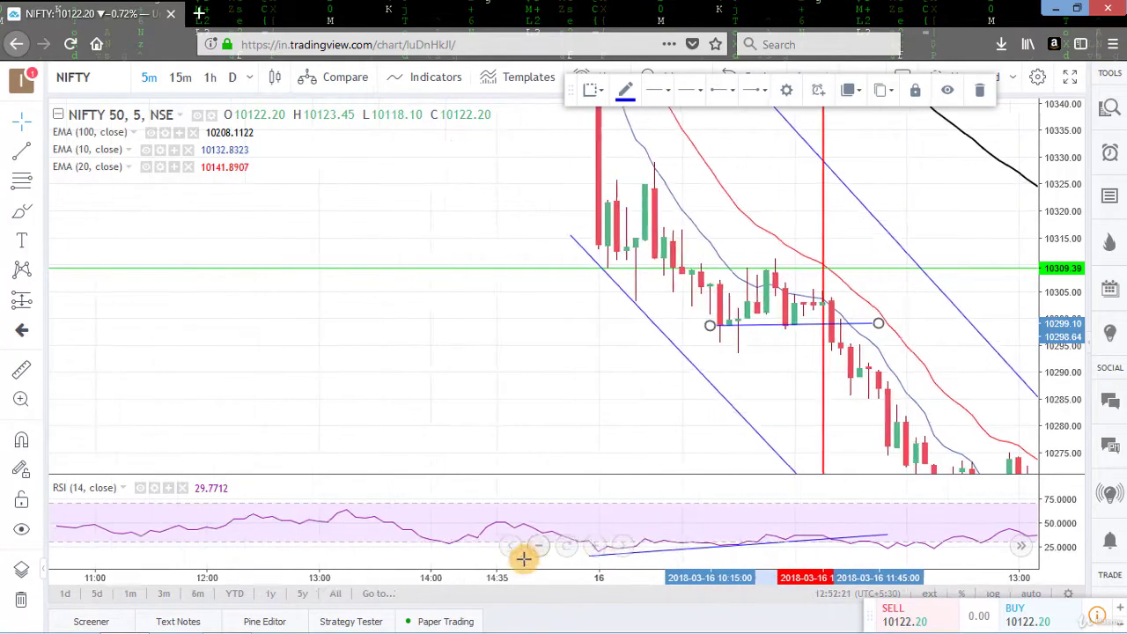
pyautogui.moveTo(661, 533); pyautogui.dragTo(466, 176)
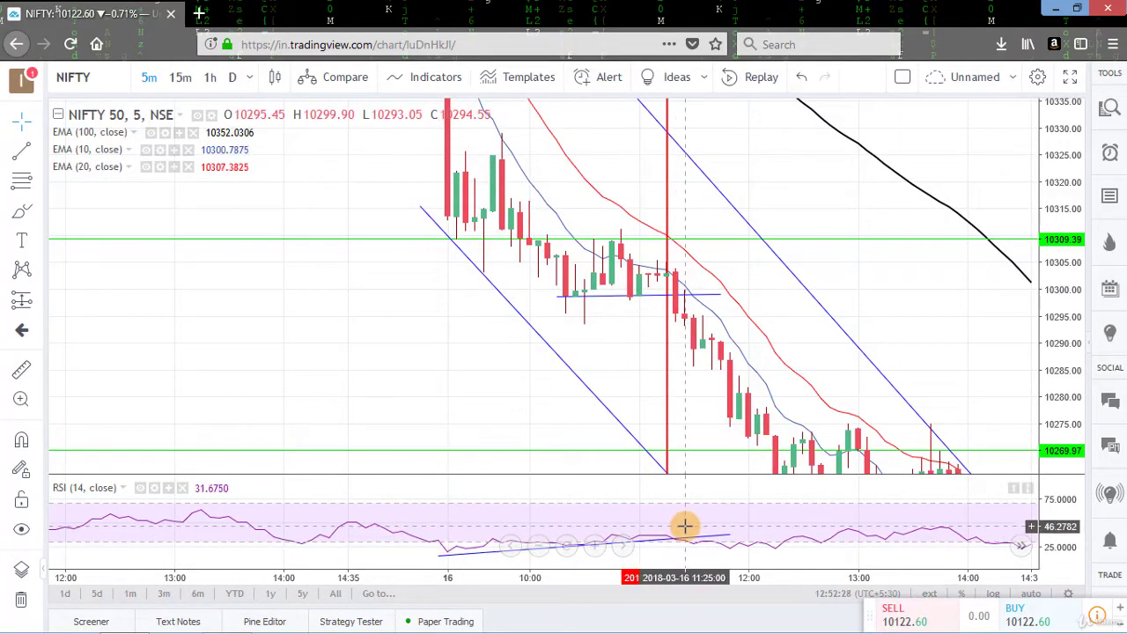
# - Shift the red vertical line to the 11:20 candle on 16 March and zoom out
pyautogui.moveTo(659, 208); pyautogui.dragTo(666, 244)
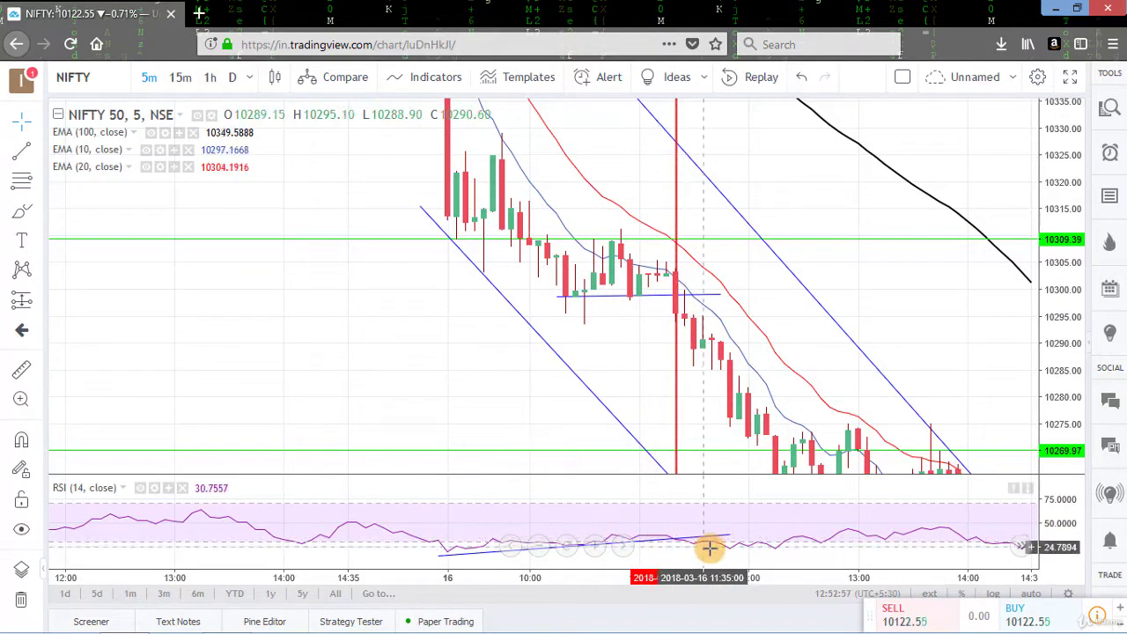
pyautogui.click(657, 391)
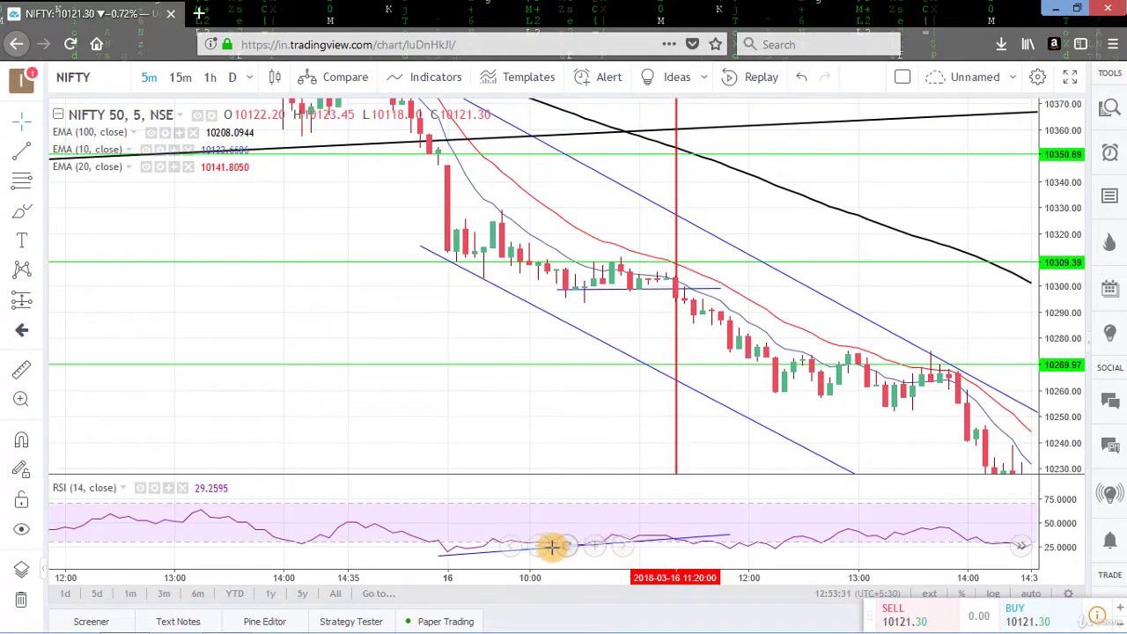
pyautogui.scroll(-3, 649, 320)
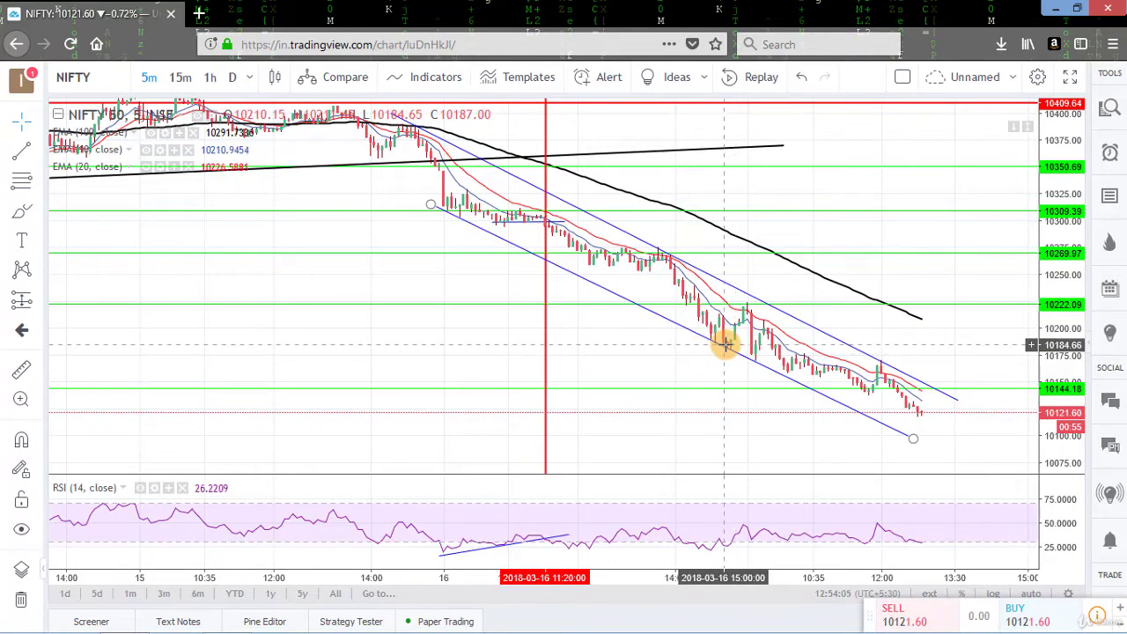
# - Enlarge the latest March 19 candles as they slip below 10144.18 toward 10120 inside the blue channel
pyautogui.moveTo(742, 390); pyautogui.dragTo(583, 529)
pyautogui.scroll(5, 596, 546)
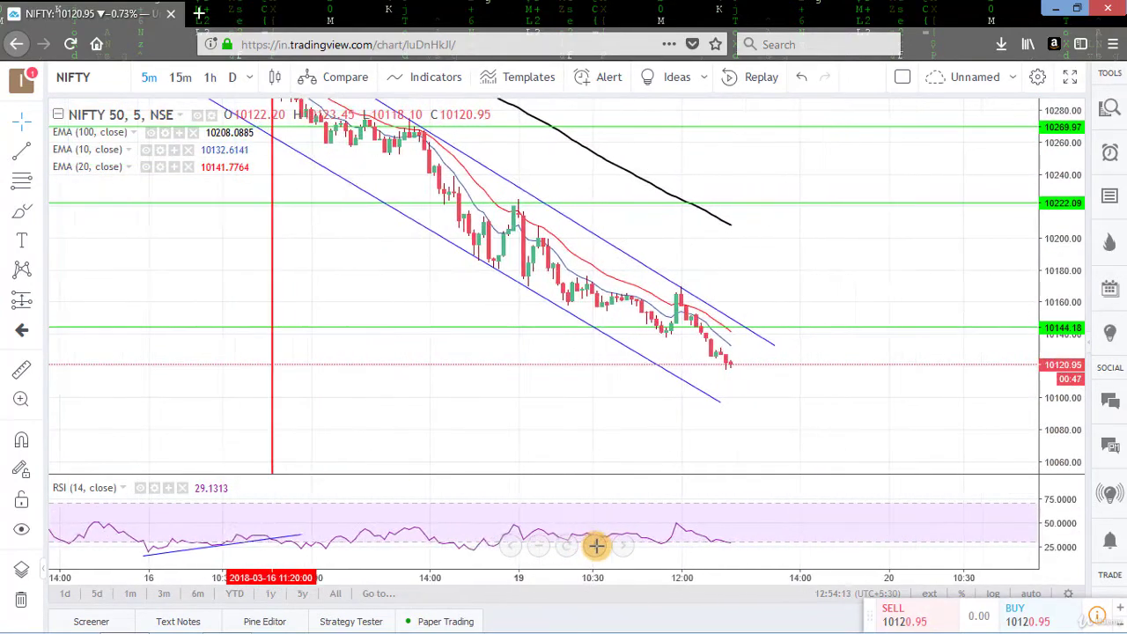
pyautogui.moveTo(1030, 426); pyautogui.dragTo(1029, 378)
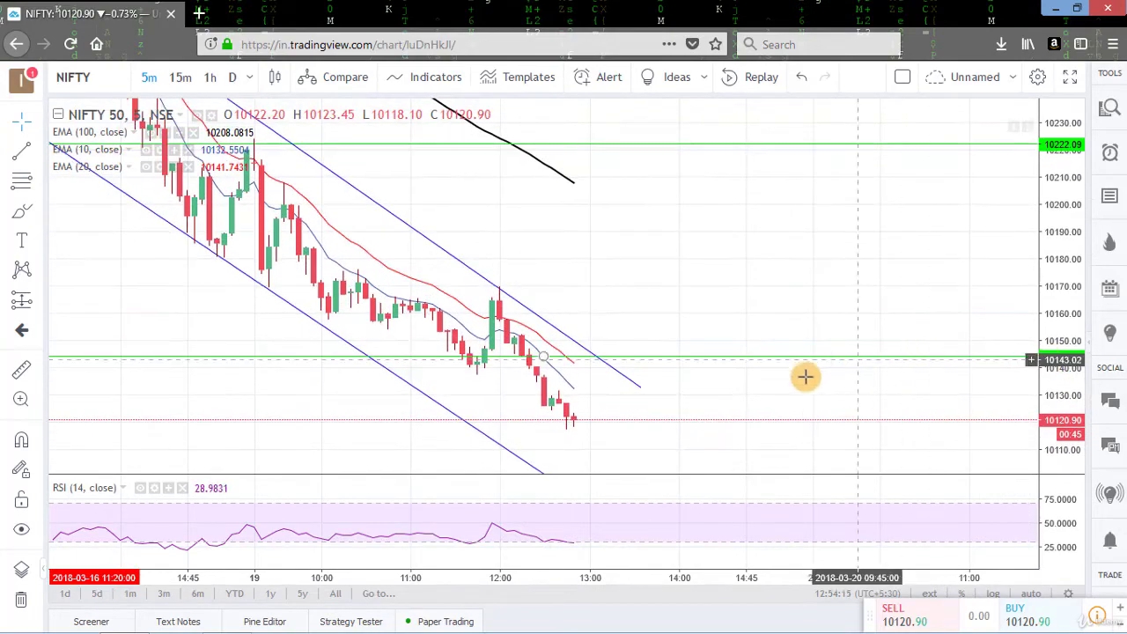
pyautogui.moveTo(843, 340); pyautogui.dragTo(916, 275)
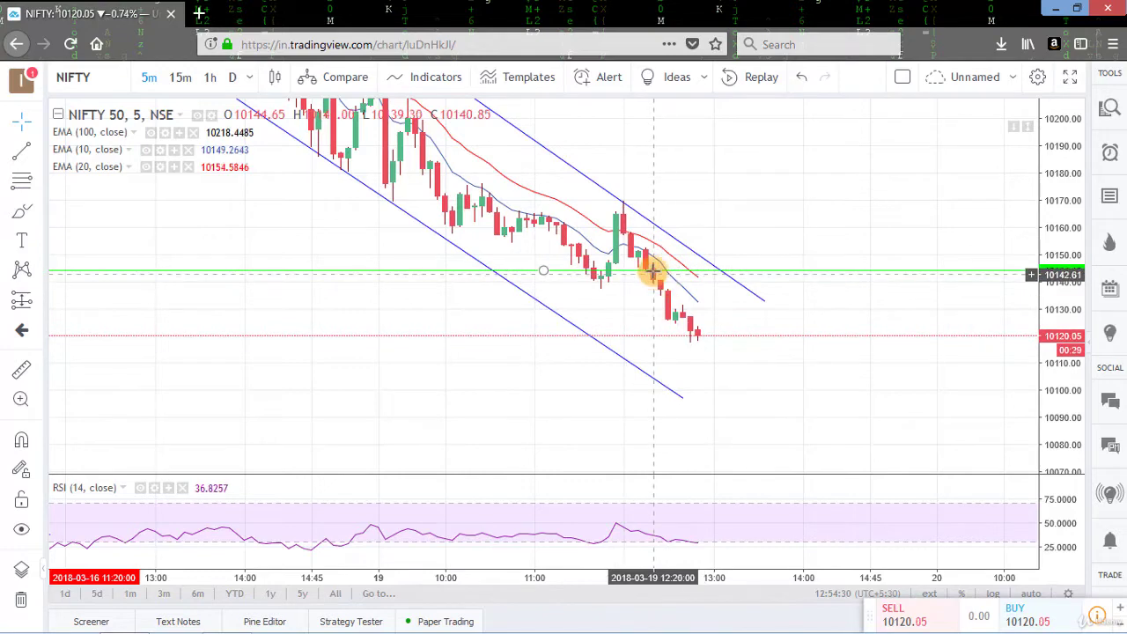
# - Select the red 10035.13 target line and frame it with the latest candles near 10121
pyautogui.moveTo(795, 415); pyautogui.dragTo(802, 305)
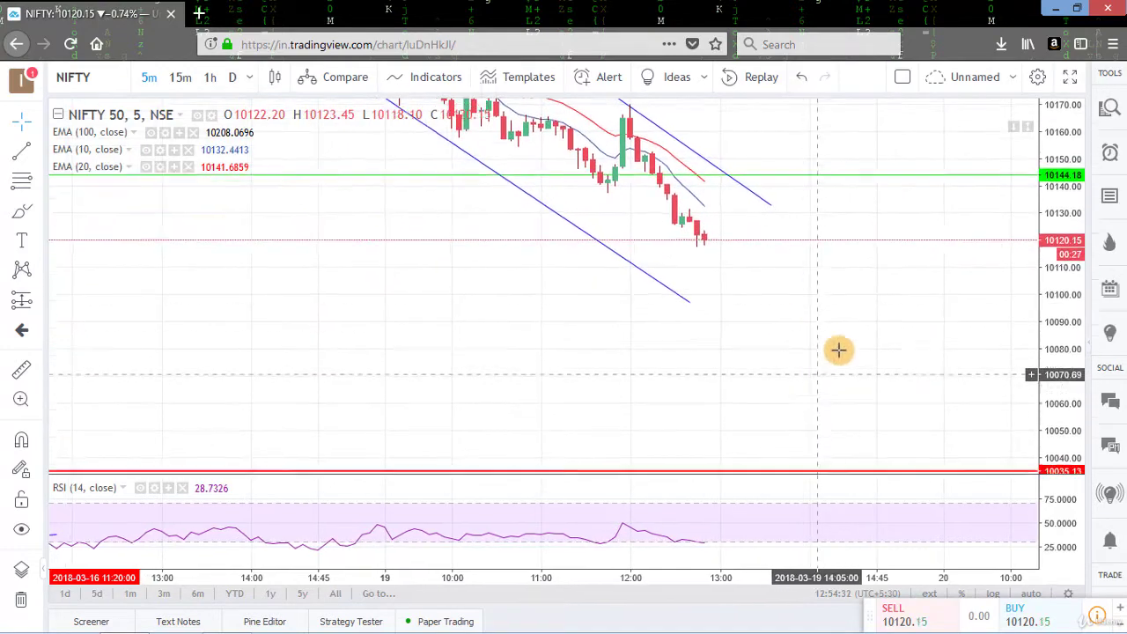
pyautogui.moveTo(1053, 273); pyautogui.dragTo(1035, 412)
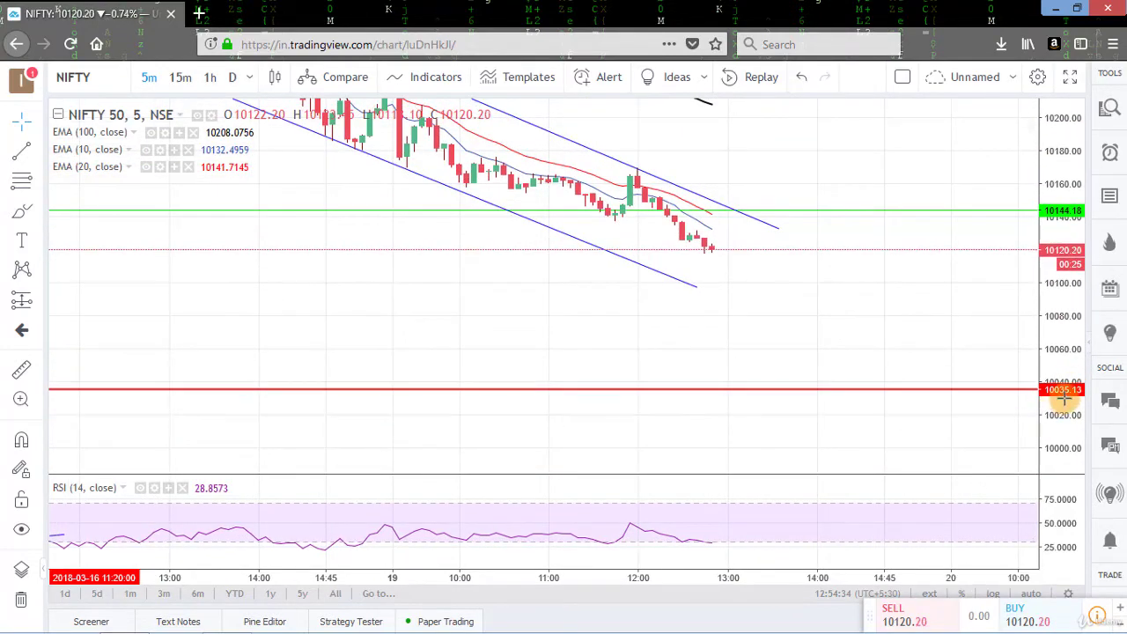
pyautogui.click(1064, 399)
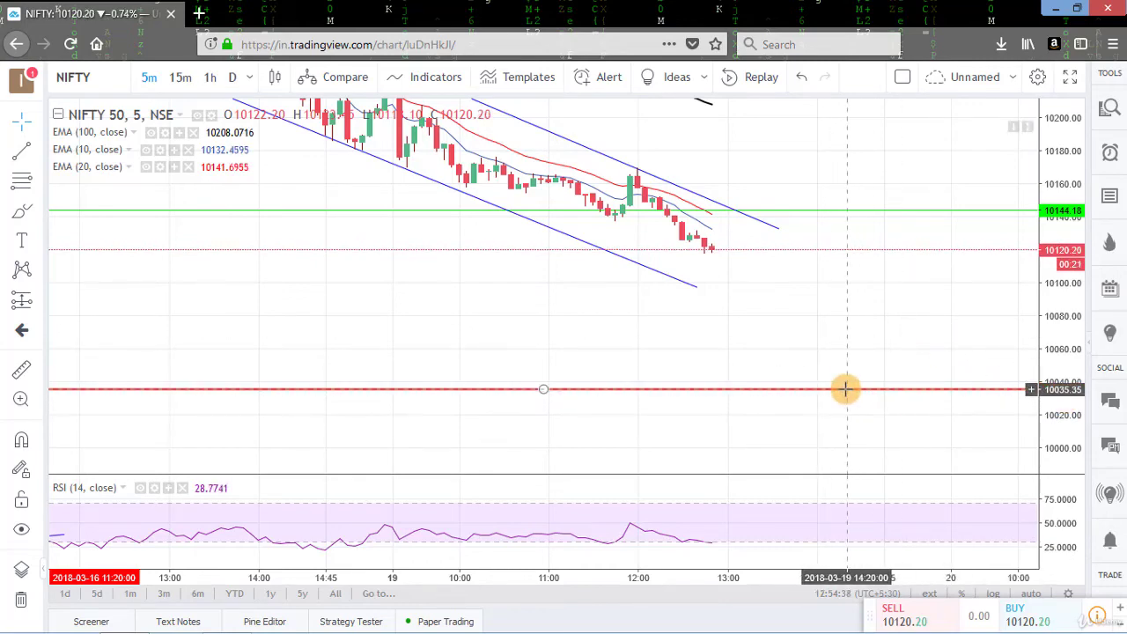
pyautogui.moveTo(775, 308); pyautogui.dragTo(795, 376)
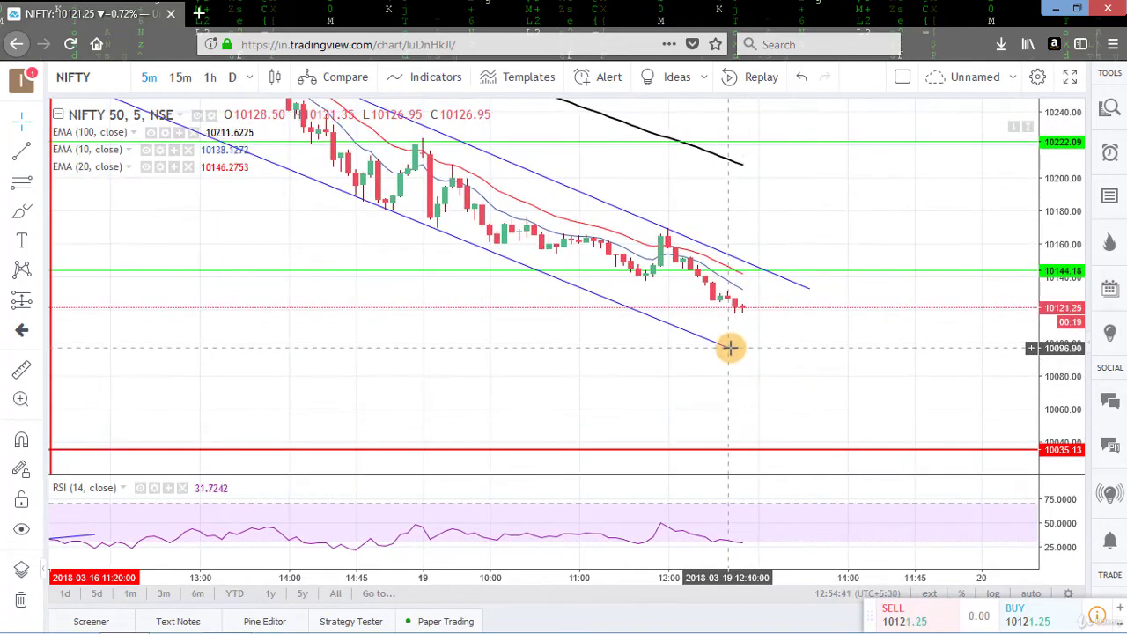
# - Stretch the channel's lower line right toward 10055 and draw a trend line along the 19 March RSI lows
pyautogui.moveTo(729, 348); pyautogui.dragTo(877, 416)
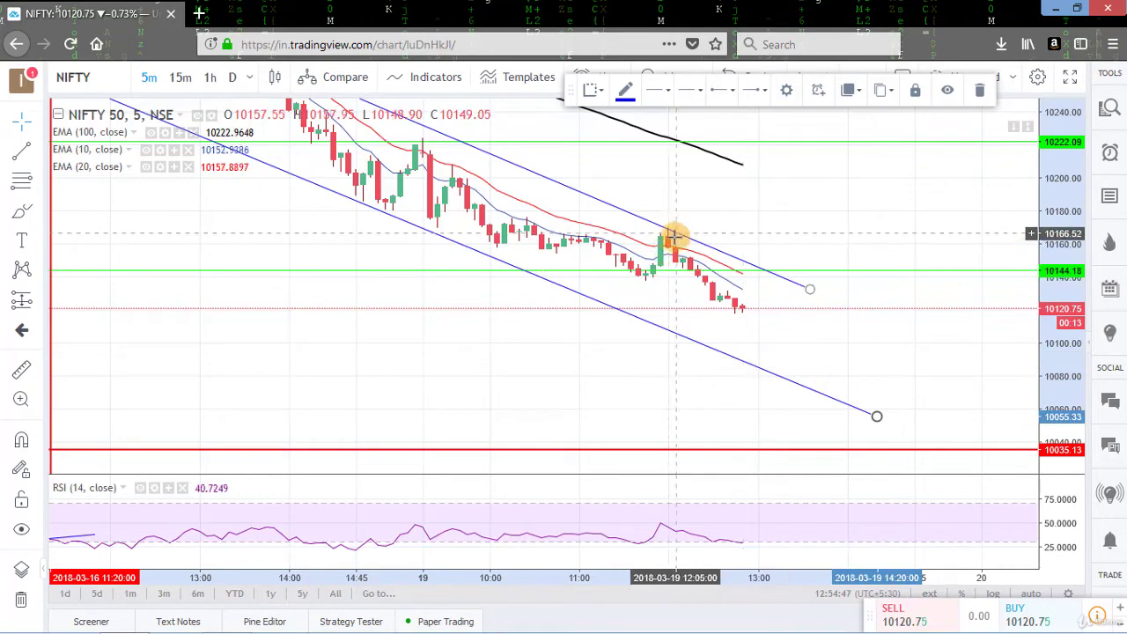
pyautogui.click(712, 221)
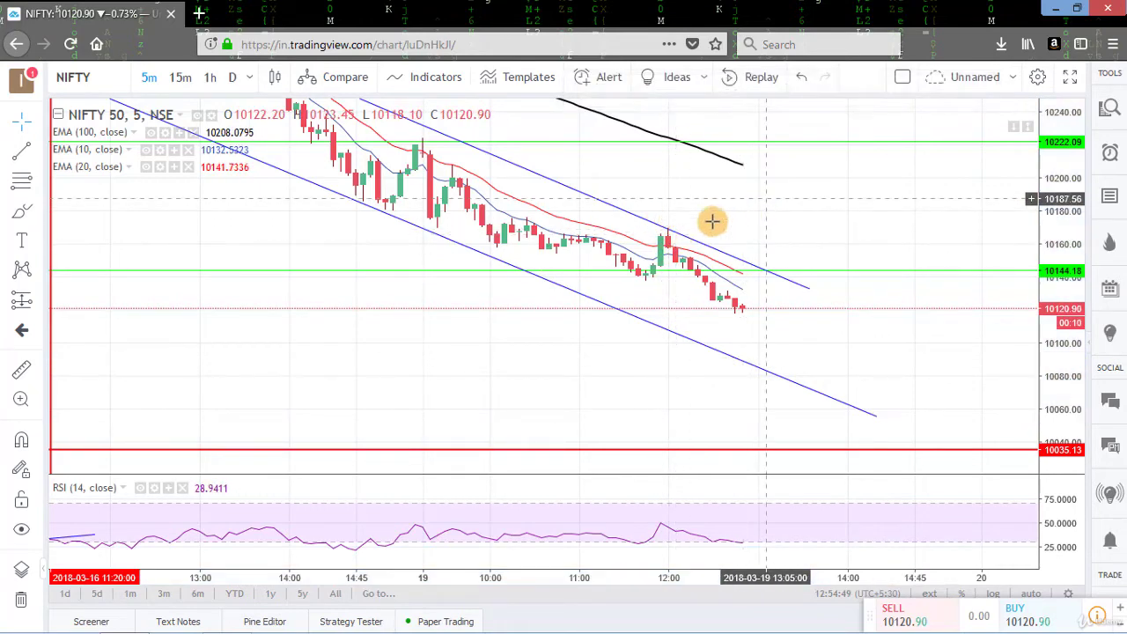
pyautogui.hotkey('alt', 't')
pyautogui.moveTo(345, 550)
pyautogui.mouseDown()
pyautogui.moveTo(629, 561)
pyautogui.moveTo(805, 540)
pyautogui.mouseUp()
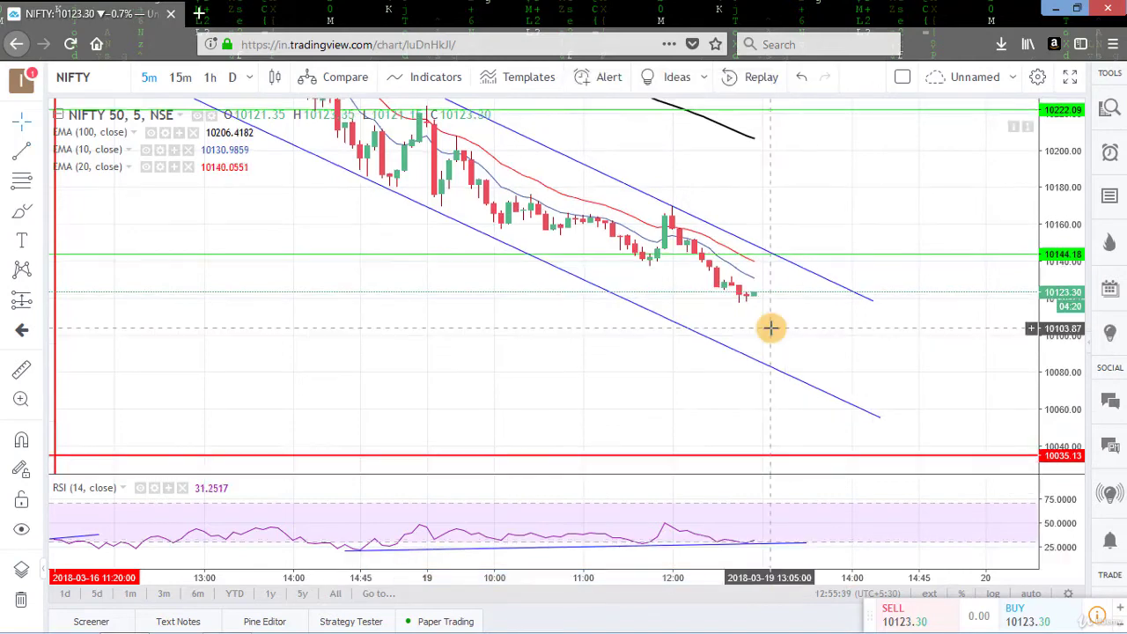